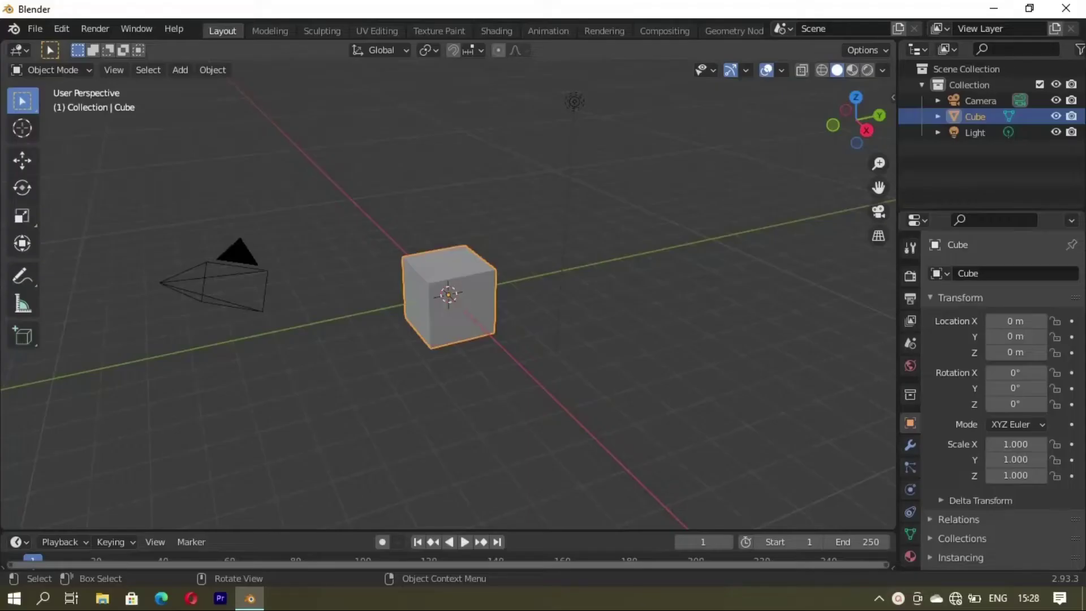
Replace the default cube with a cylinder lifted 1 m along Z
key("Delete")
key("shift+a")
left_click(667, 336)
key("g")
key("z")
key("1")
key("Return")
Flatten the cylinder along Z into a thin disc, then widen it evenly
middle_click_drag(512, 447, 431, 425)
key("s")
key("z")
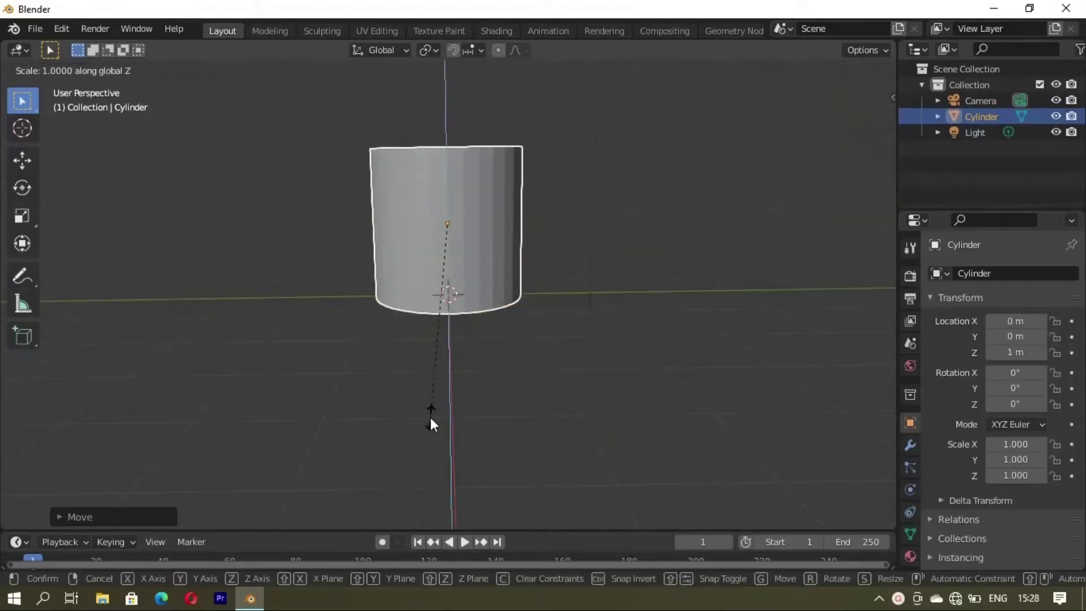
left_click(427, 266)
middle_click_drag(427, 266, 423, 363)
key("Tab")
key("s")
key("z")
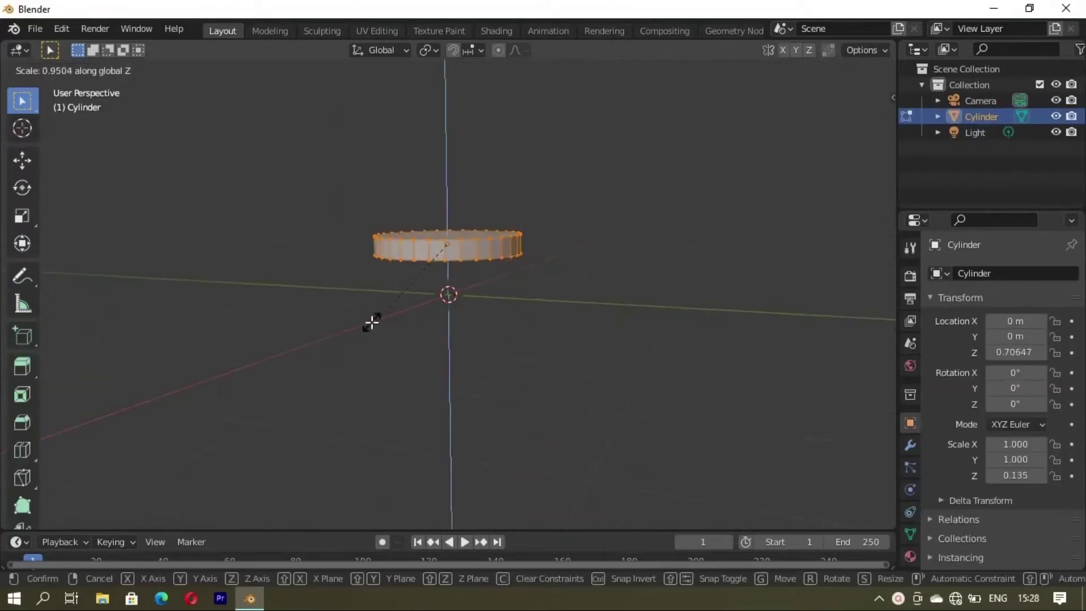
left_click(391, 234)
key("a")
key("s")
left_click(468, 366)
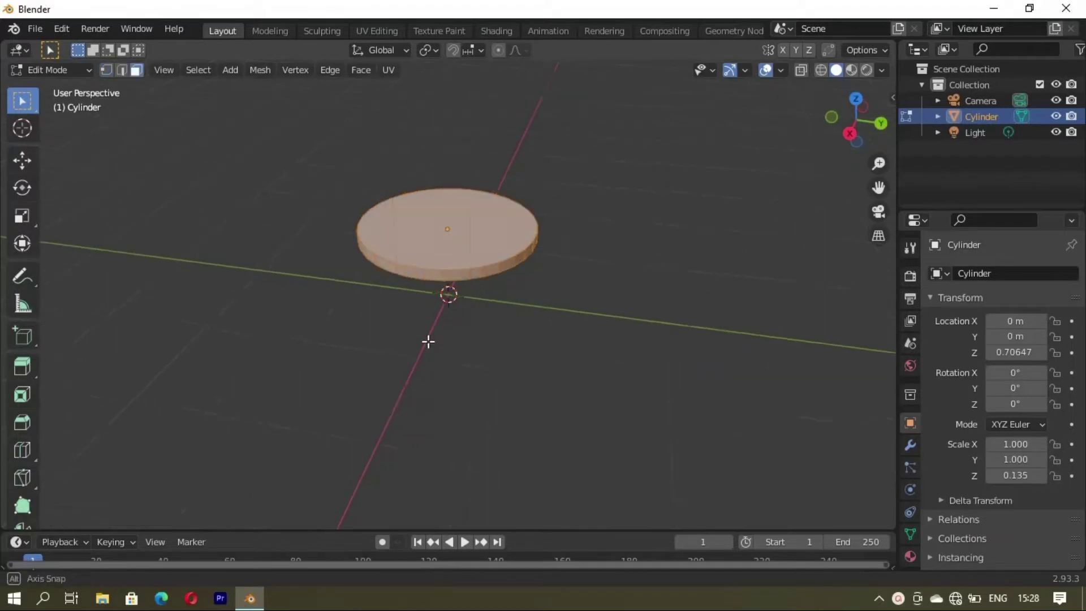
Extrude the disc upward and shrink its top face, then extrude it into a crown
mouse_move(467, 366)
middle_mouse_down()
mouse_move(428, 314)
mouse_move(448, 306)
middle_mouse_up()
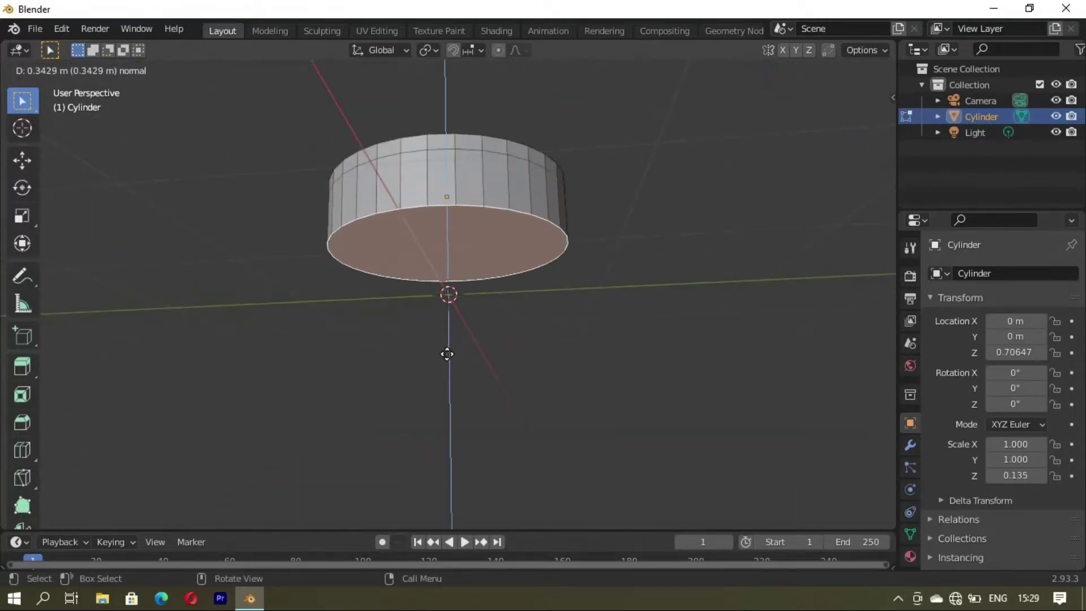
left_click(447, 354)
mouse_move(447, 353)
middle_mouse_down()
mouse_move(436, 392)
mouse_move(441, 453)
mouse_move(454, 409)
mouse_move(482, 383)
middle_mouse_up()
left_click(439, 430)
key("s")
left_click(441, 461)
key("e")
left_click(443, 480)
Shrink the crown's top face slightly
left_click(432, 238)
key("i")
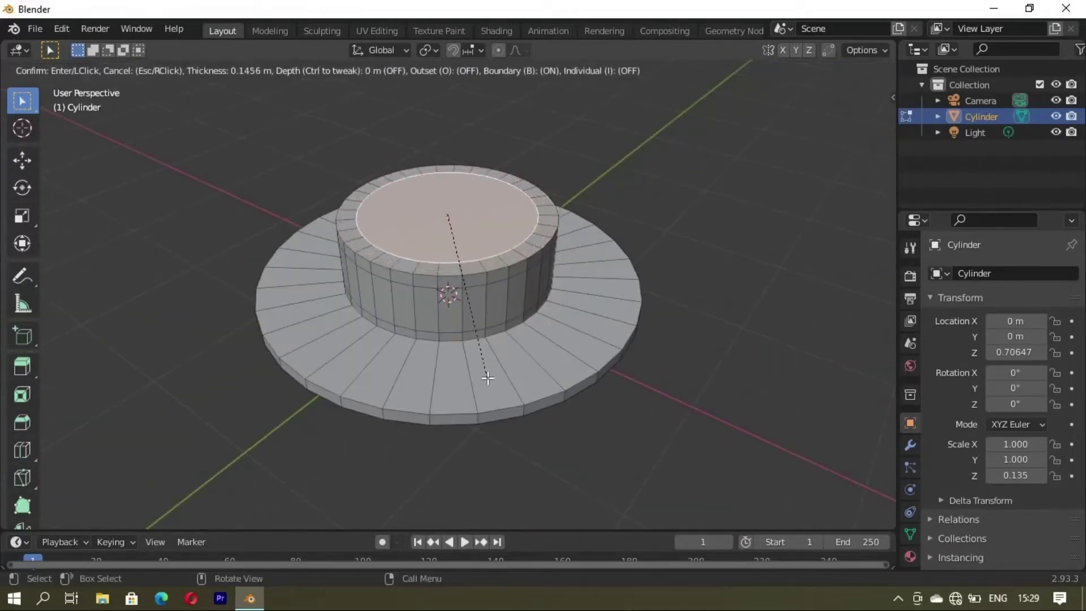
right_click(446, 287)
key("s")
left_click(444, 292)
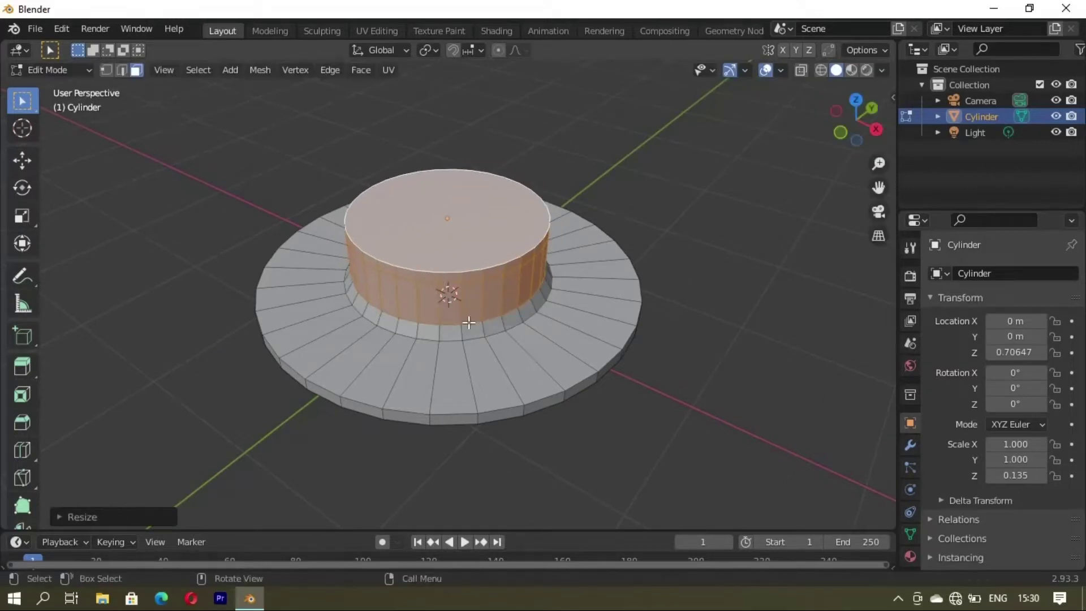
Add a Subdivision Surface modifier (viewport level 3) to smooth the hat
left_click(911, 445)
left_click(1005, 273)
left_click(736, 564)
Add a loop cut around the hat's crown
middle_click_drag(503, 408, 447, 296)
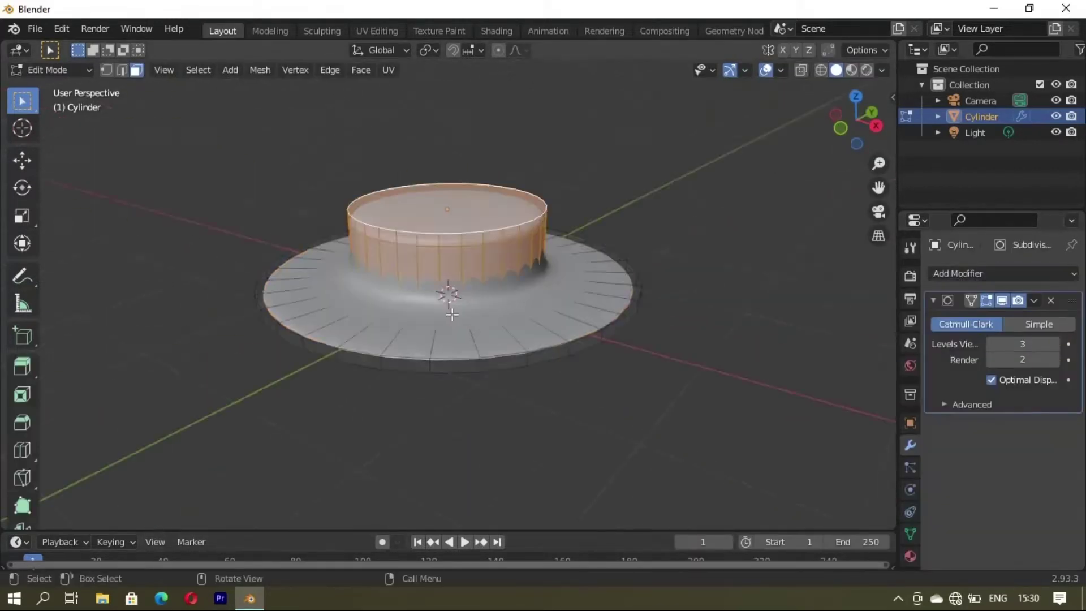
key("ctrl+r")
left_click(451, 286)
left_click(464, 307)
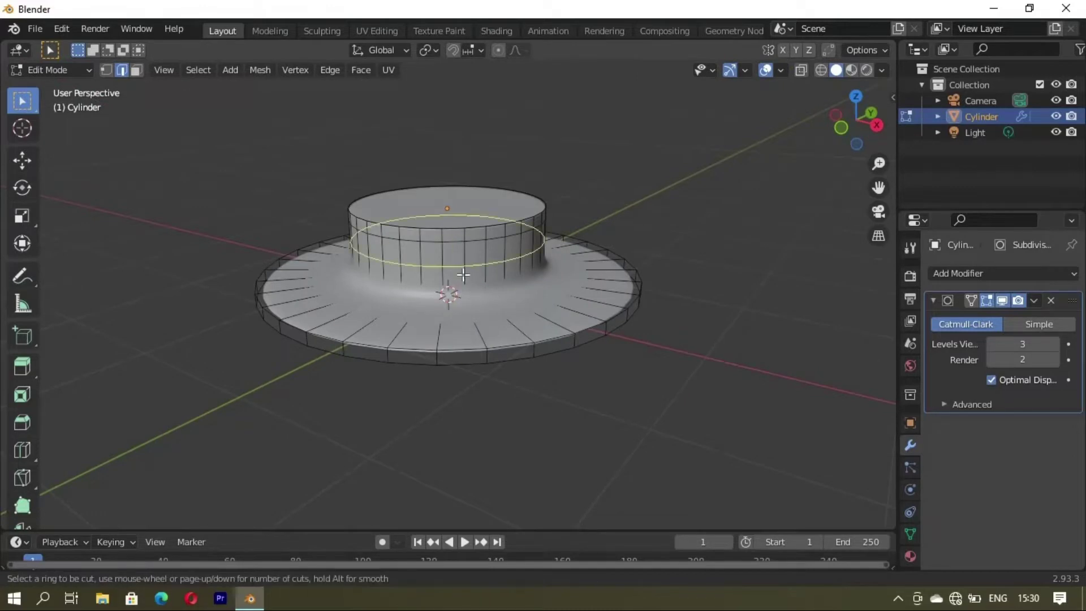
Delete the bottom cap face to open the hat's underside
mouse_move(426, 335)
middle_mouse_down()
mouse_move(390, 356)
mouse_move(403, 282)
middle_mouse_up()
key("3")
left_click(444, 338)
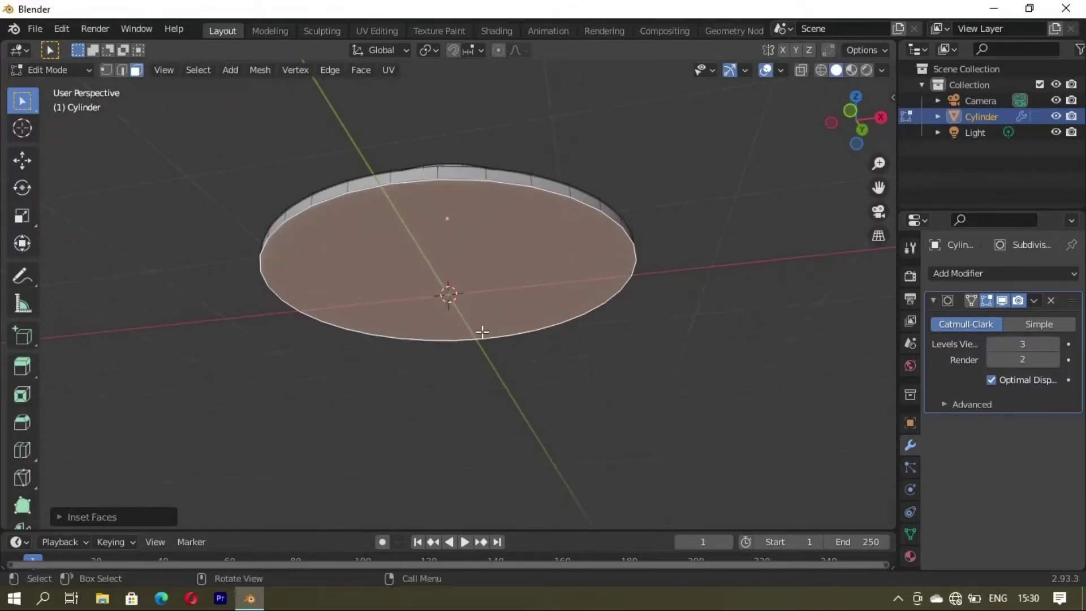
key("x")
left_click(443, 368)
Select the crown's top rim, preview the smoothed hat, then clear the selection
mouse_move(443, 369)
middle_mouse_down()
mouse_move(408, 352)
mouse_move(371, 356)
mouse_move(447, 296)
middle_mouse_up()
key("1")
left_click(444, 230, "alt")
key("s")
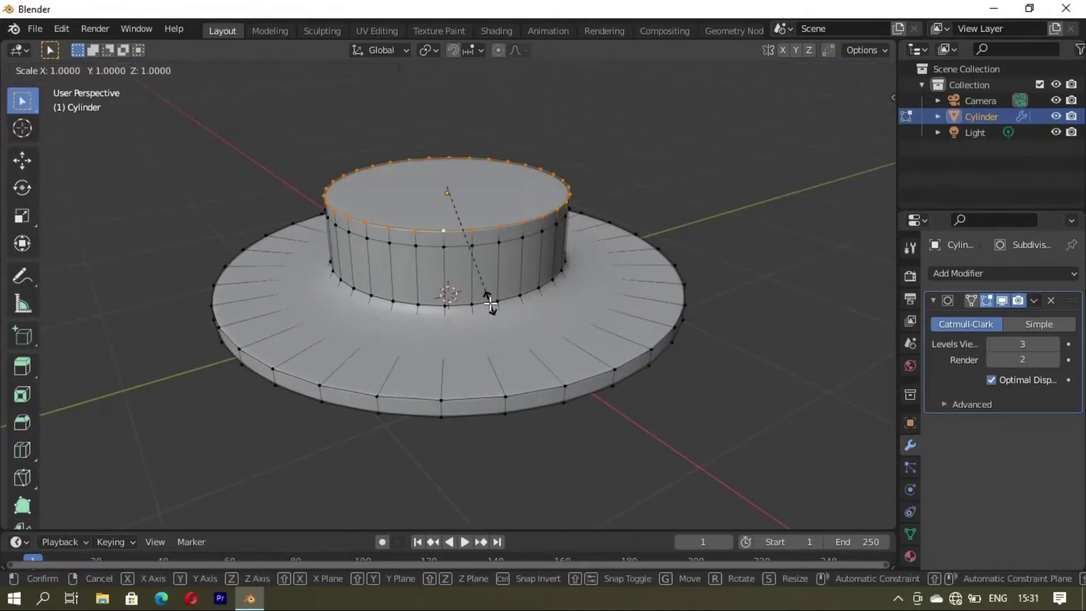
right_click(490, 304)
key("Tab")
key("Tab")
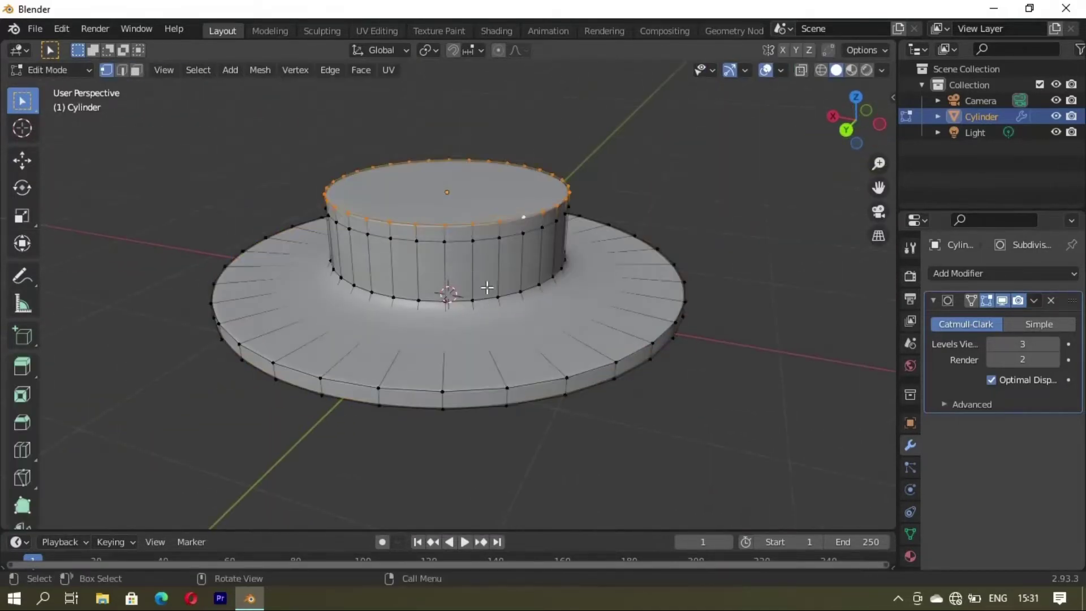
key("s")
right_click(555, 410)
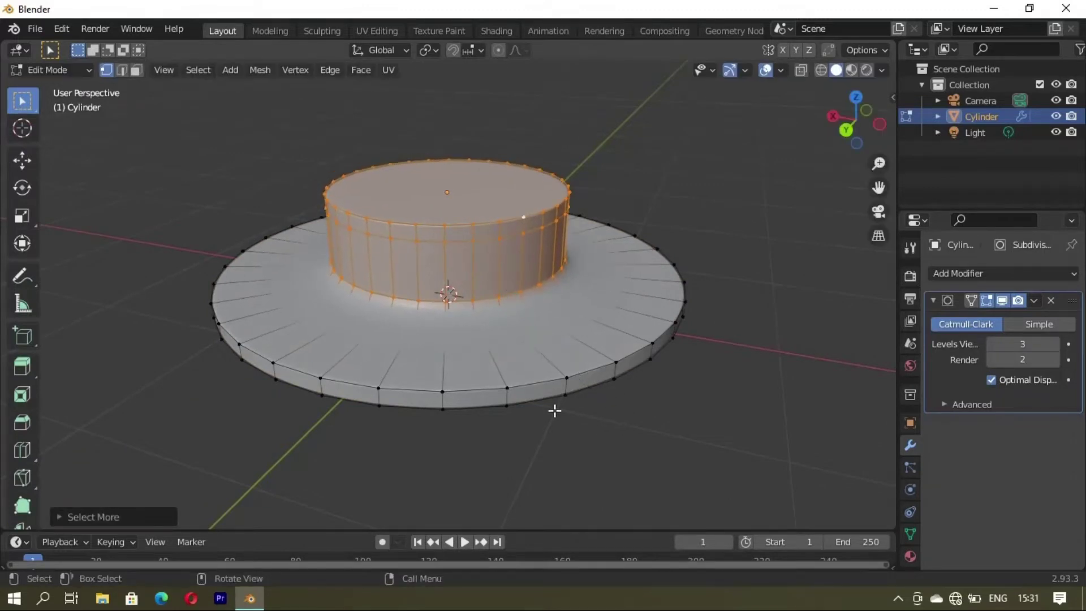
key("alt+a")
middle_click_drag(556, 410, 467, 368)
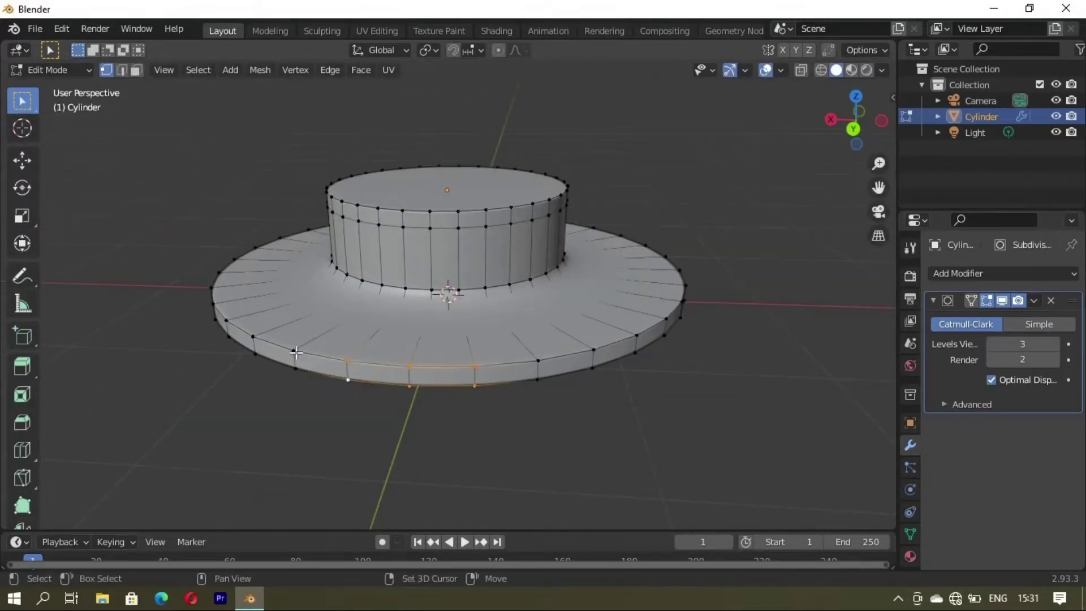
Raise two sections of the brim edge along Z
key("g")
key("z")
left_click(631, 407)
middle_click_drag(631, 407, 480, 391)
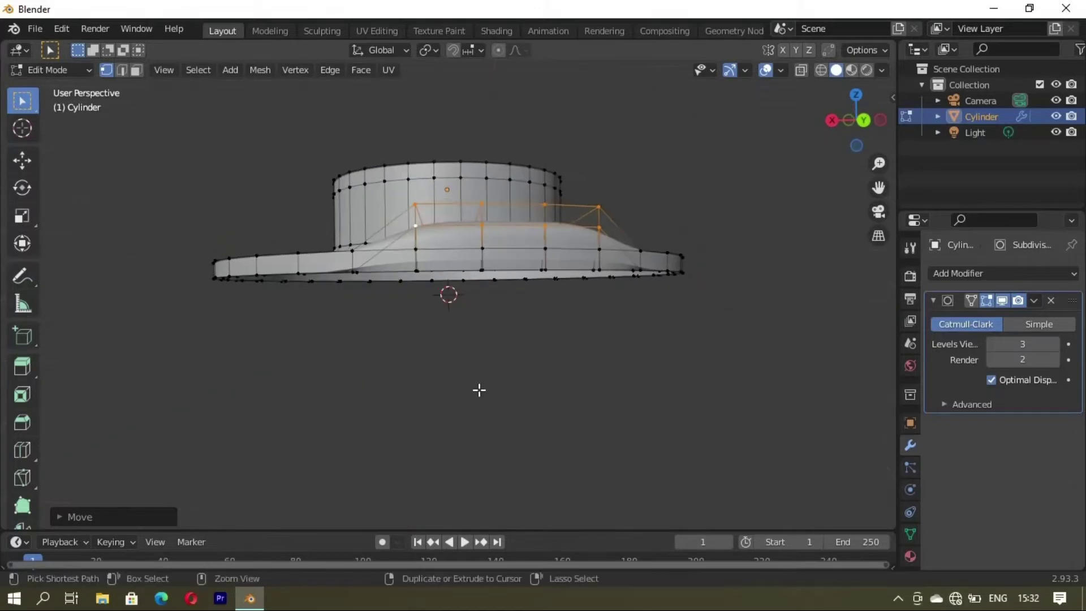
middle_click_drag(422, 346, 611, 130)
mouse_move(662, 262)
middle_mouse_down()
mouse_move(422, 381)
mouse_move(532, 419)
mouse_move(494, 332)
middle_mouse_up()
scroll(529, 433, "down", 3)
key("g")
key("z")
left_click(532, 408)
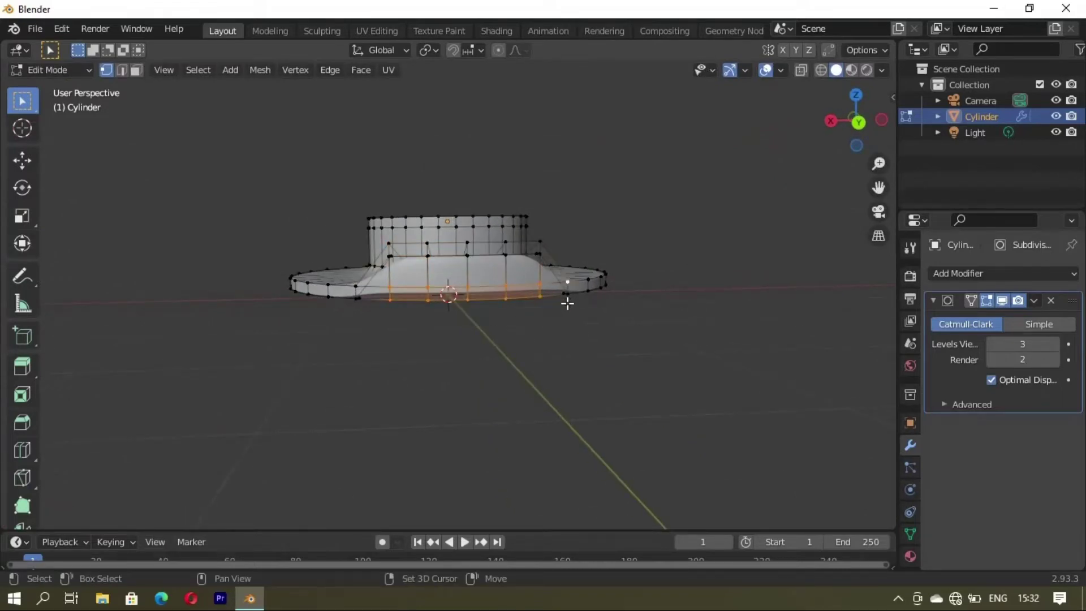
scroll(567, 304, "up", 3)
mouse_move(561, 294)
middle_mouse_down()
mouse_move(557, 327)
mouse_move(514, 369)
mouse_move(594, 354)
mouse_move(490, 369)
middle_mouse_up()
scroll(558, 327, "up", 3)
Lift another brim section, check the smoothed shape, and shift a brim ring along Z
key("g")
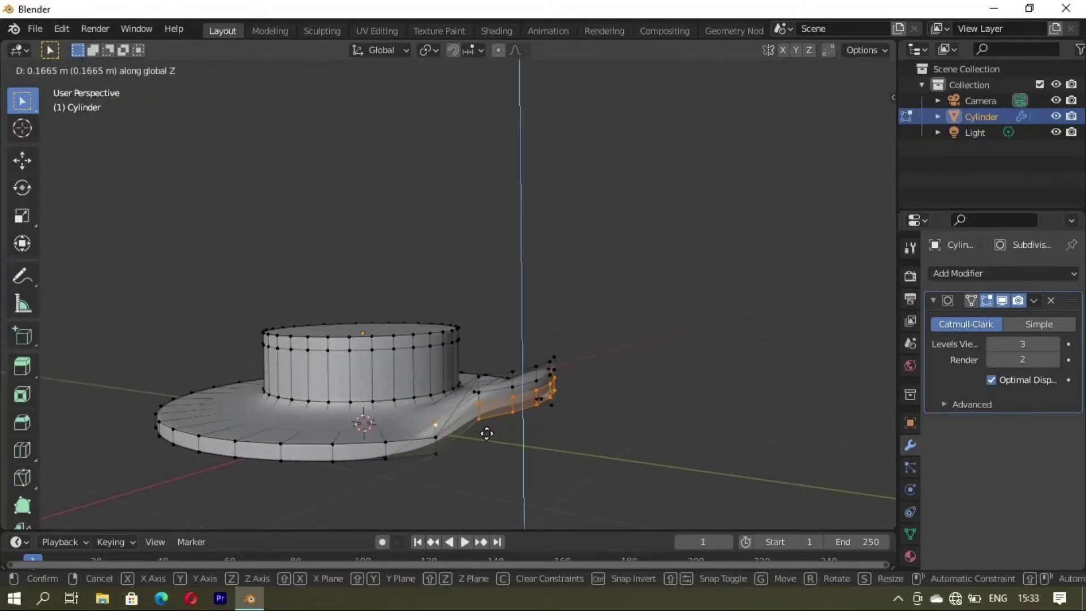
left_click(486, 433)
mouse_move(487, 434)
middle_mouse_down()
mouse_move(532, 396)
mouse_move(580, 383)
mouse_move(400, 347)
mouse_move(509, 425)
mouse_move(499, 310)
mouse_move(521, 451)
mouse_move(560, 461)
mouse_move(416, 428)
middle_mouse_up()
key("Tab")
key("Tab")
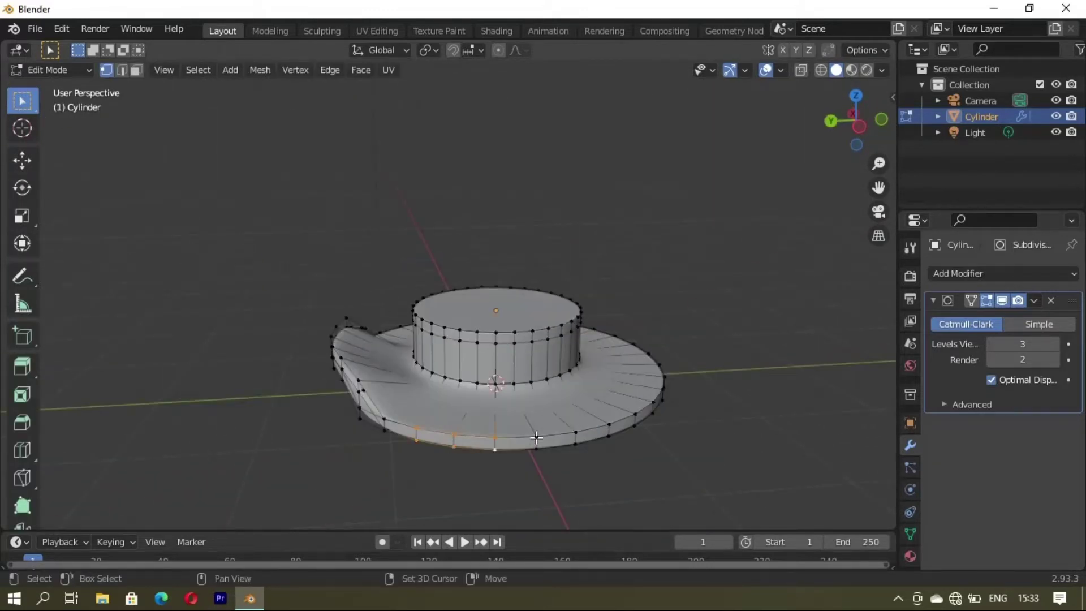
mouse_move(536, 438)
middle_mouse_down()
mouse_move(517, 275)
mouse_move(476, 193)
middle_mouse_up()
key("g")
key("z")
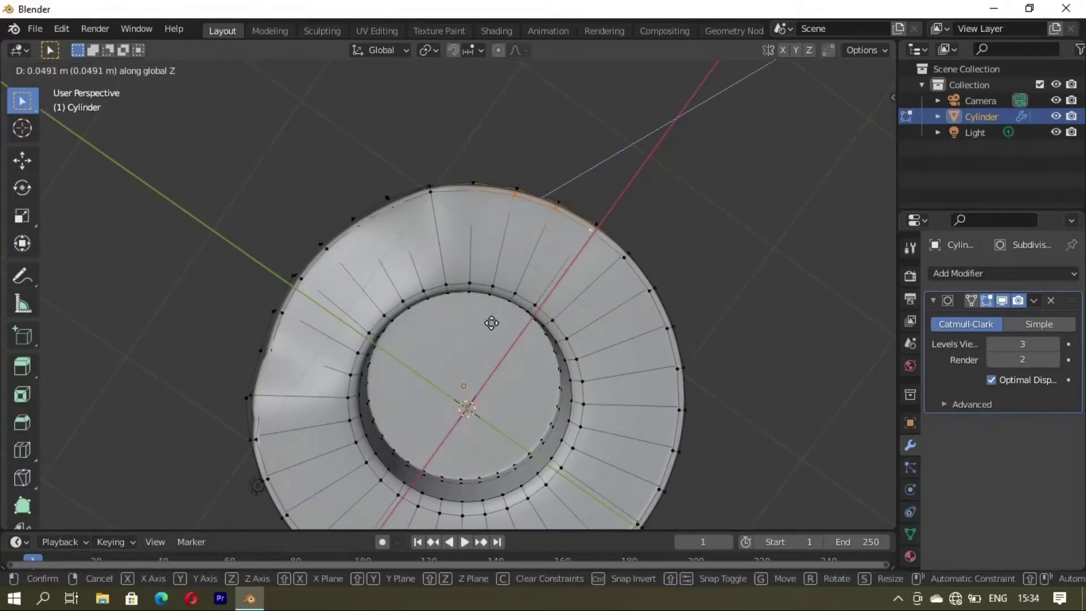
left_click(490, 321)
middle_click_drag(490, 320, 598, 466)
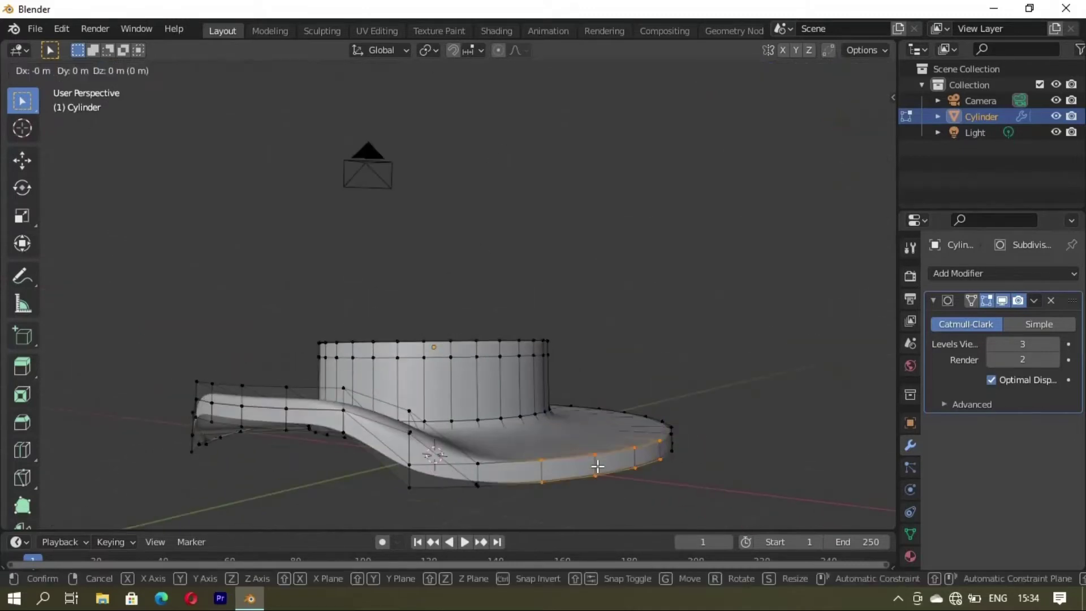
left_click(602, 498)
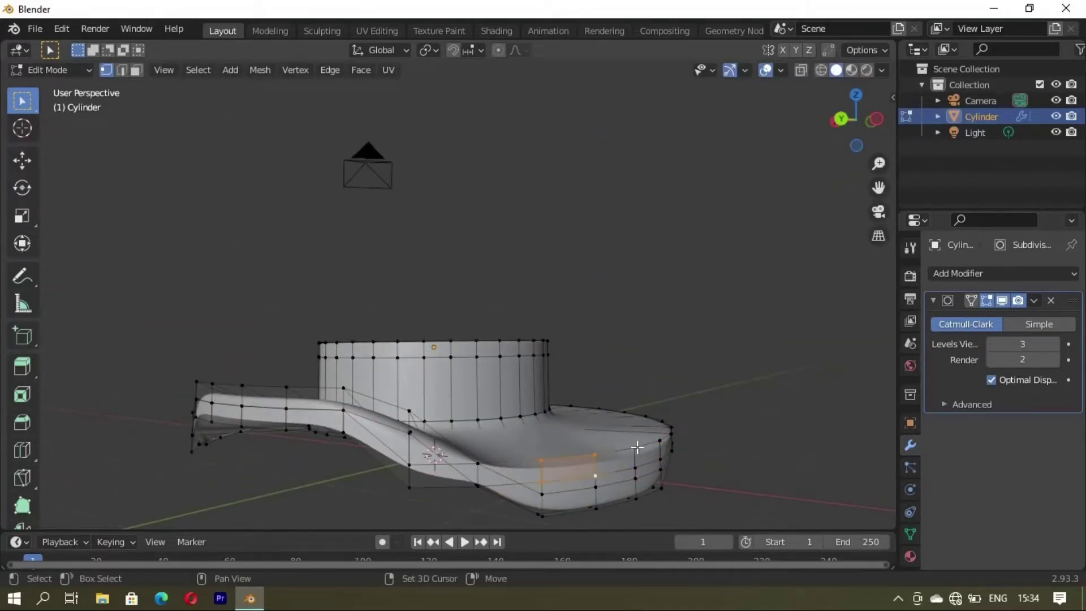
Move three more brim-edge sections up or down along Z
mouse_move(659, 442)
middle_mouse_down()
mouse_move(304, 387)
mouse_move(459, 257)
mouse_move(441, 430)
mouse_move(396, 362)
mouse_move(460, 400)
mouse_move(485, 453)
middle_mouse_up()
key("g")
key("z")
left_click(555, 451)
key("g")
key("z")
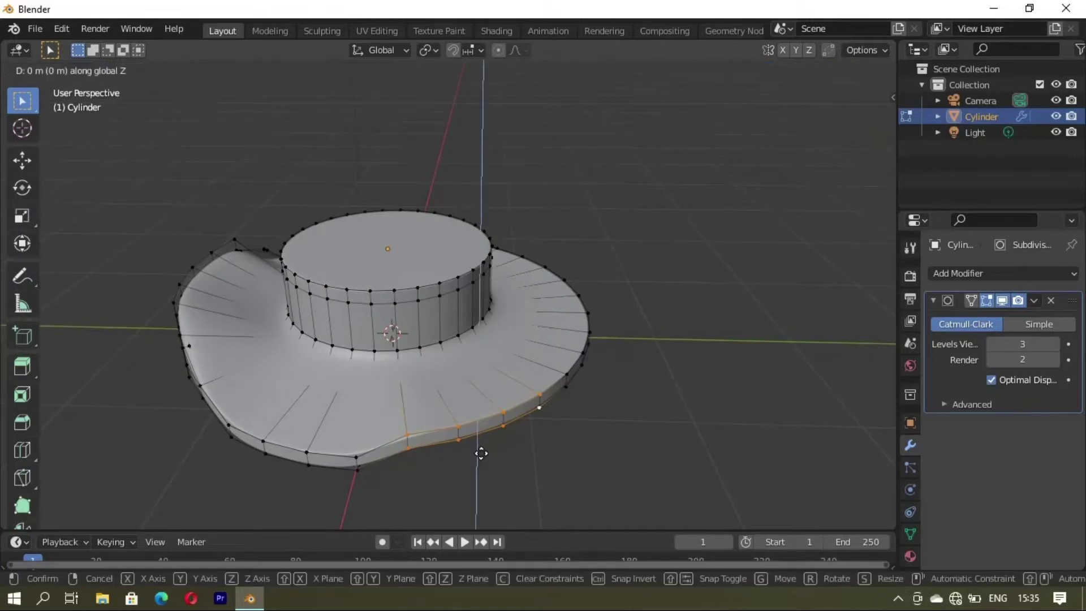
left_click(459, 408)
middle_click_drag(459, 407, 498, 391)
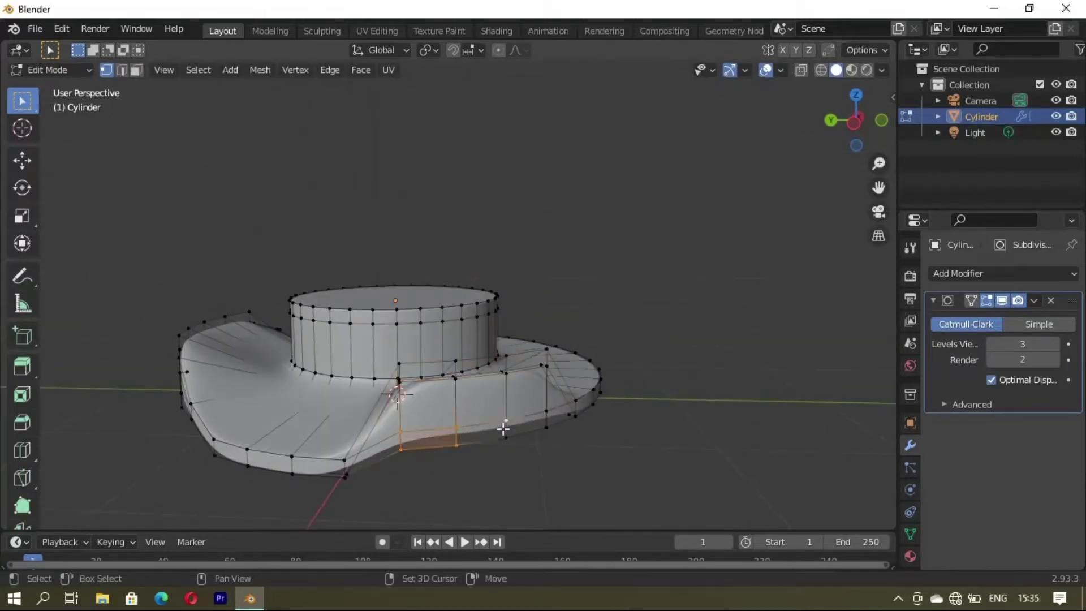
mouse_move(573, 405)
middle_mouse_down()
mouse_move(623, 325)
mouse_move(587, 440)
mouse_move(606, 254)
mouse_move(579, 519)
middle_mouse_up()
key("g")
key("z")
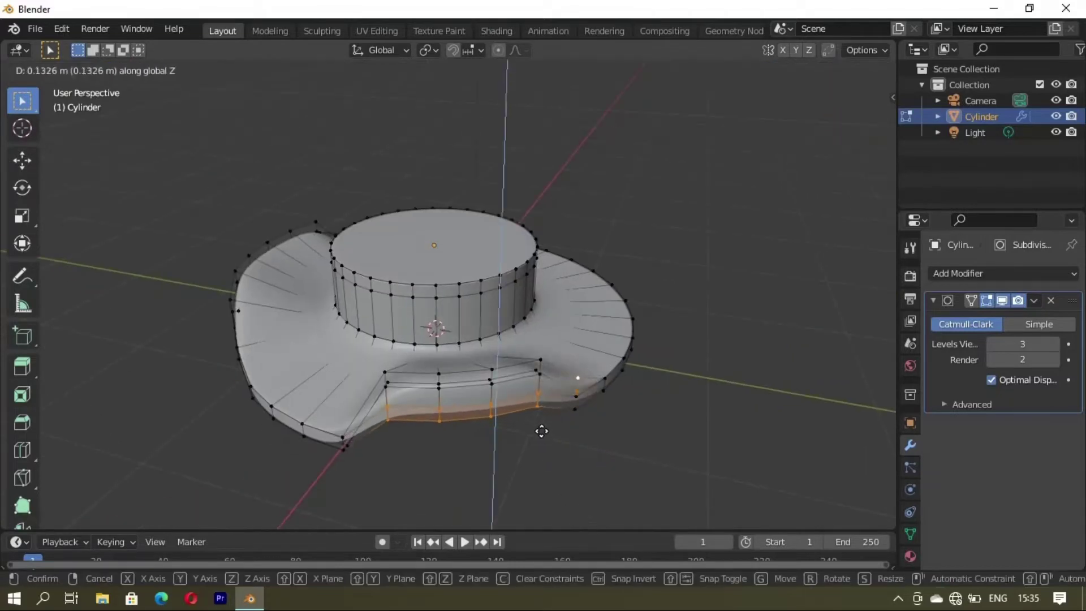
left_click(538, 424)
middle_click_drag(533, 417, 578, 381)
Raise a brim edge loop along Z and preview the smoothed hat
key("g")
key("z")
left_click(464, 464)
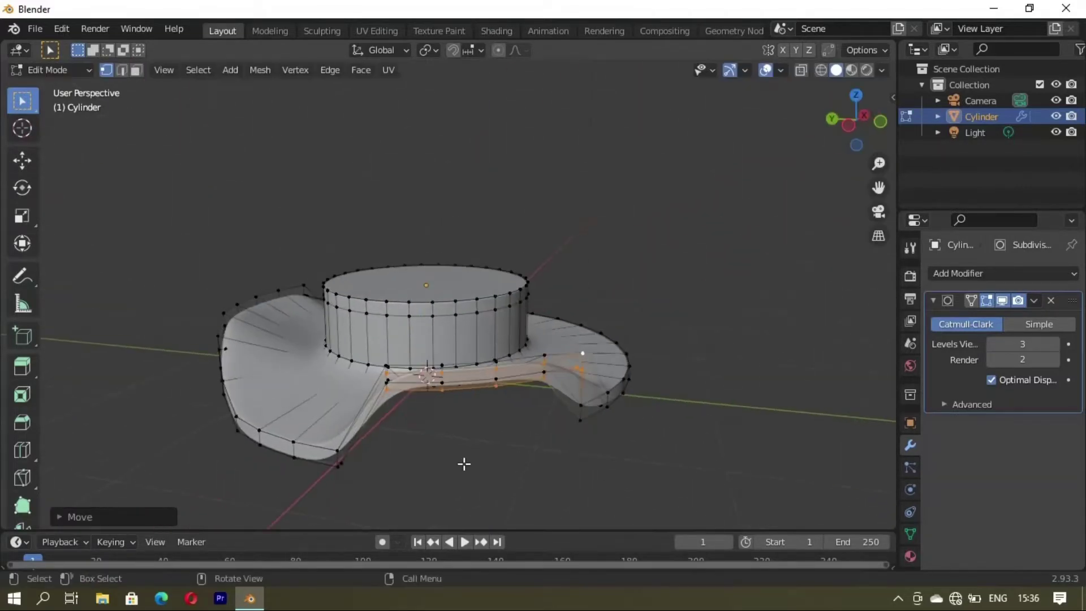
mouse_move(464, 464)
middle_mouse_down()
mouse_move(380, 417)
mouse_move(487, 344)
mouse_move(473, 364)
mouse_move(653, 464)
mouse_move(448, 457)
middle_mouse_up()
key("Tab")
key("Tab")
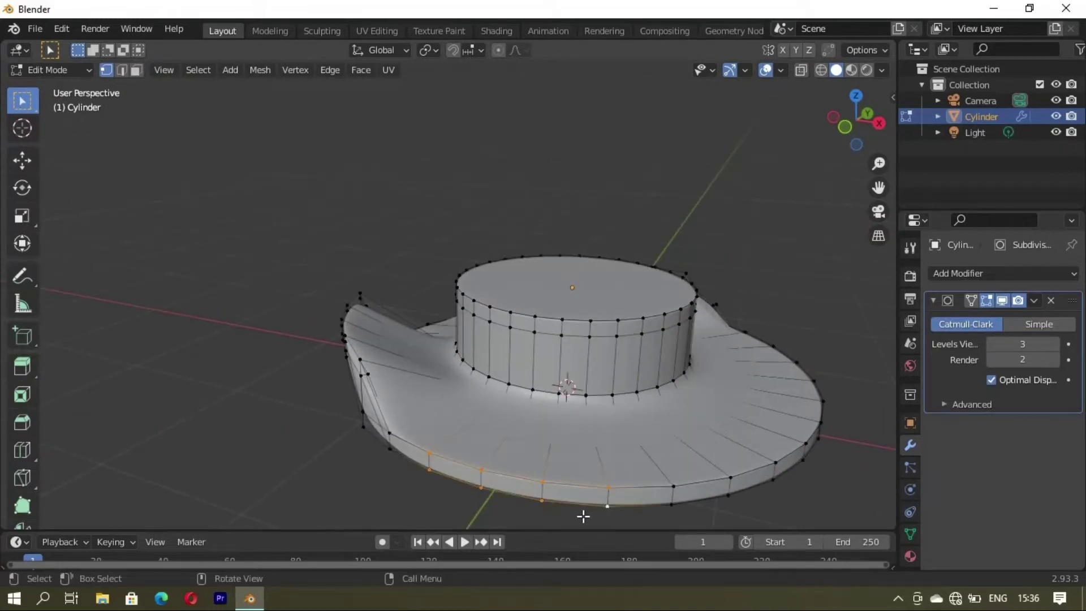
mouse_move(577, 111)
middle_mouse_down()
mouse_move(553, 381)
mouse_move(465, 352)
middle_mouse_up()
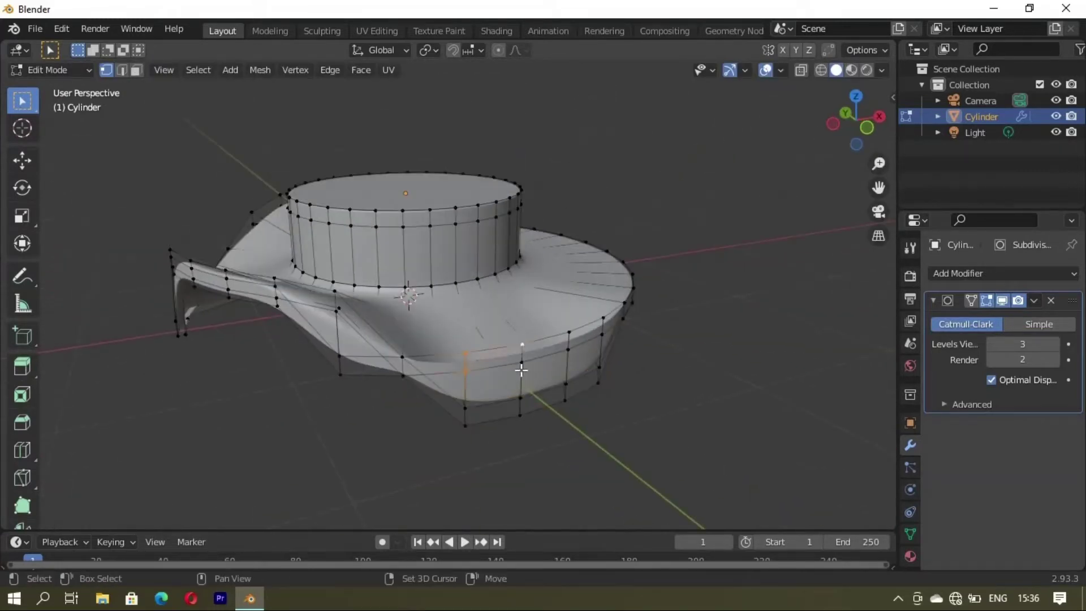
middle_click_drag(601, 339, 462, 373)
Lower one brim section, reposition another along Z, and preview the result
key("g")
key("z")
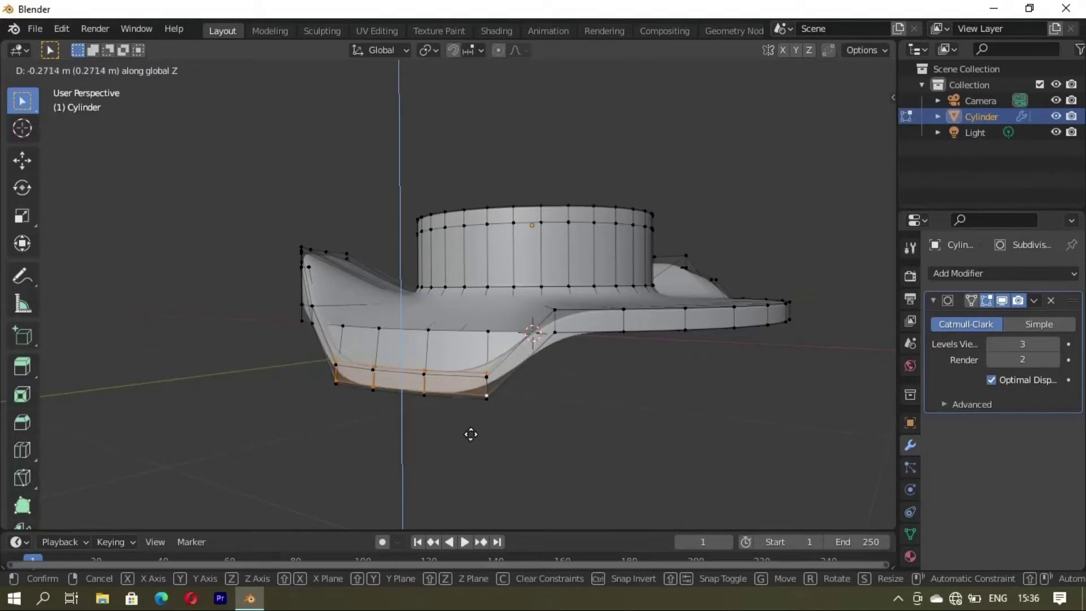
left_click(471, 434)
middle_click_drag(471, 434, 519, 397)
key("g")
key("z")
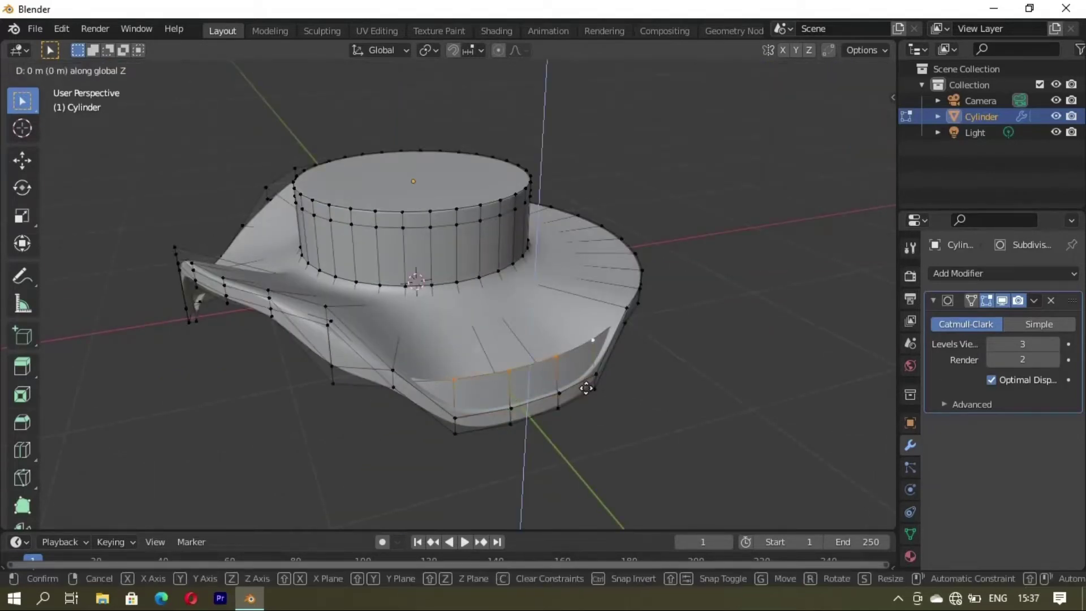
left_click(593, 358)
mouse_move(593, 357)
middle_mouse_down()
mouse_move(469, 371)
mouse_move(583, 437)
mouse_move(531, 404)
mouse_move(552, 392)
mouse_move(534, 351)
mouse_move(543, 384)
middle_mouse_up()
key("Tab")
scroll(583, 438, "up", 3)
scroll(530, 404, "down", 3)
Shift a section of the brim's outer rim, then raise it along Z
key("Tab")
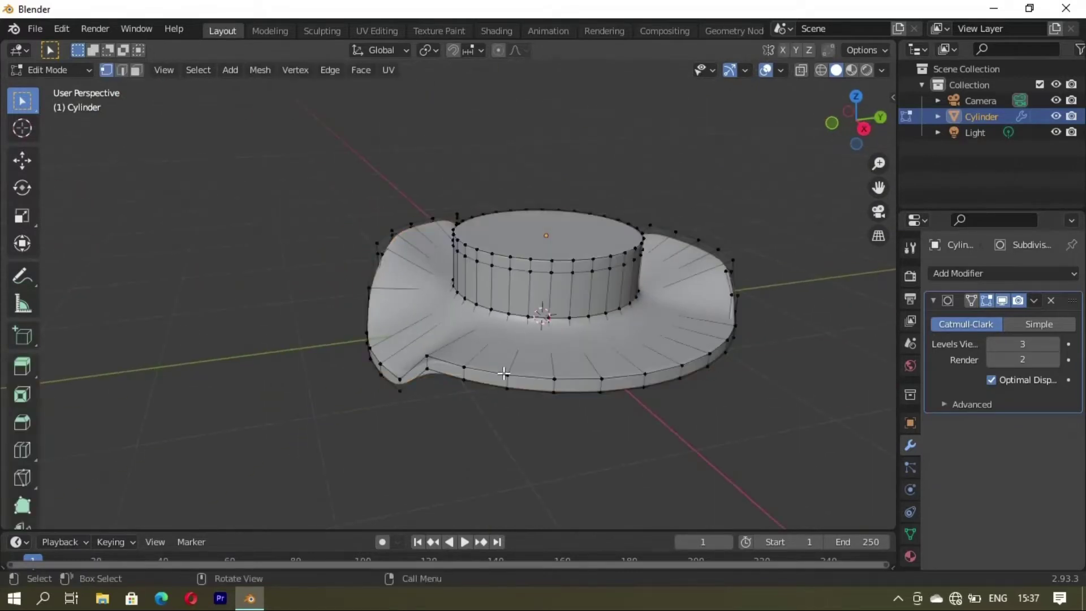
left_click(600, 390, "shift")
key("g")
left_click(645, 391)
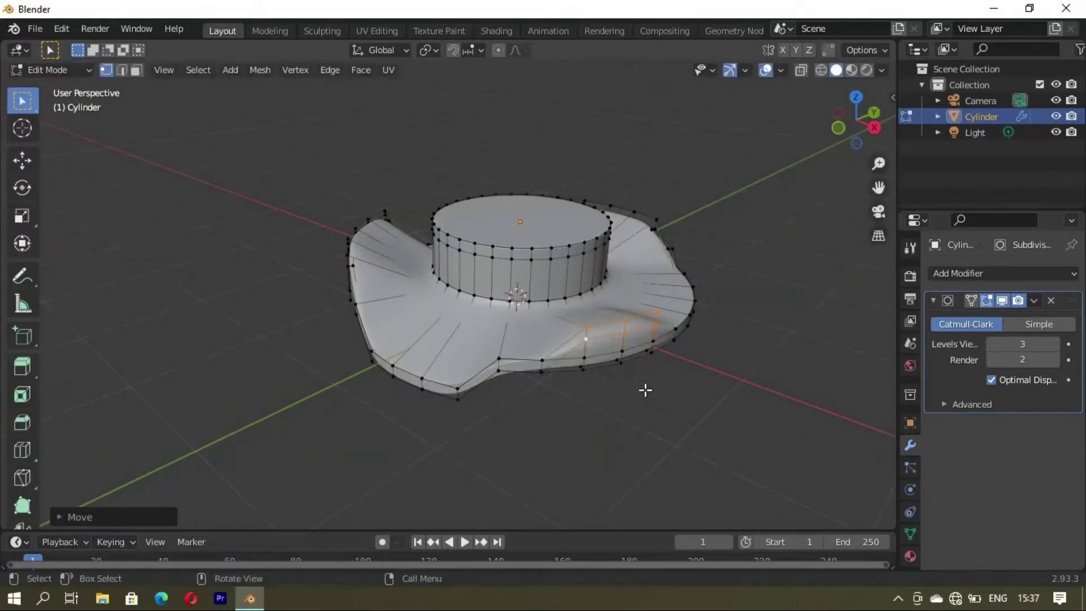
middle_click_drag(645, 389, 542, 311)
mouse_move(684, 379)
middle_mouse_down()
mouse_move(599, 177)
mouse_move(438, 441)
middle_mouse_up()
scroll(643, 438, "down", 5)
key("g")
key("z")
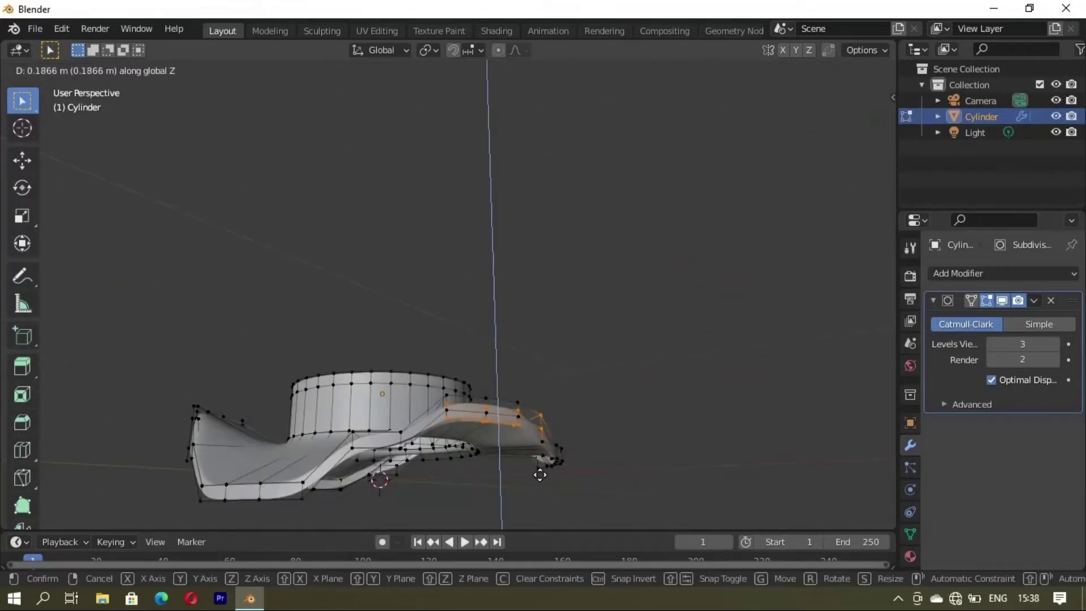
left_click(535, 461)
mouse_move(534, 462)
middle_mouse_down()
mouse_move(493, 427)
mouse_move(515, 391)
mouse_move(328, 379)
mouse_move(512, 369)
mouse_move(413, 342)
mouse_move(335, 388)
mouse_move(404, 396)
mouse_move(461, 331)
middle_mouse_up()
key("Tab")
Add an edge loop near the crown's base and return to vertex editing
key("Tab")
key("ctrl+r")
key("Tab")
key("Tab")
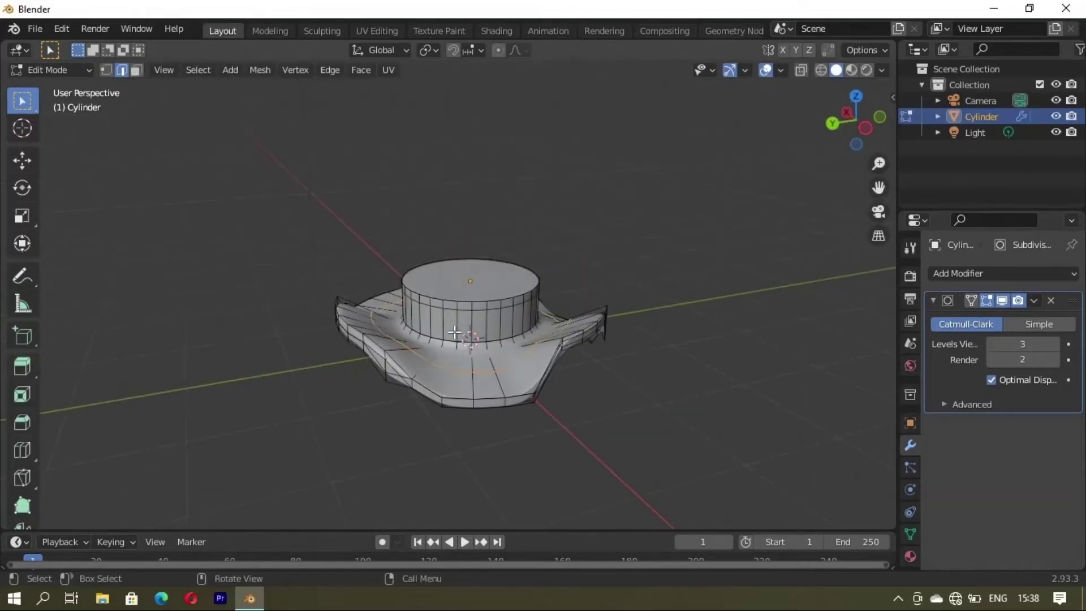
key("1")
scroll(462, 329, "up", 4)
Scale the selected crown edge loop and check the hat outside edit mode
left_click(445, 417, "alt+shift")
key("s")
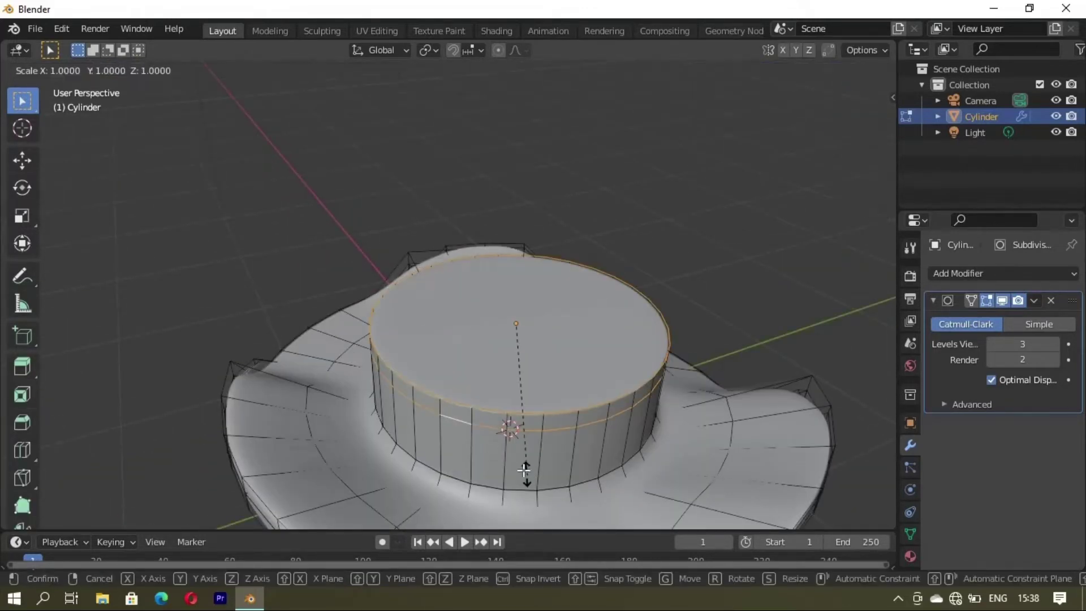
left_click(515, 453)
mouse_move(515, 453)
middle_mouse_down()
mouse_move(582, 415)
mouse_move(508, 385)
middle_mouse_up()
key("Tab")
key("alt+a")
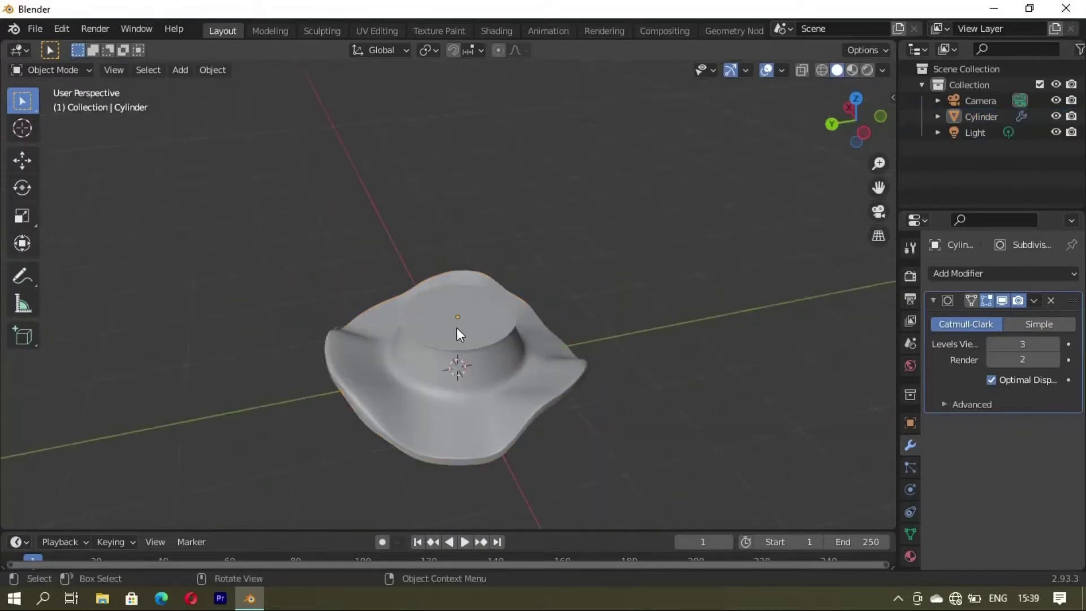
scroll(456, 327, "up", 2)
Raise the crown's top edge loop straight up along Z
key("Tab")
mouse_move(509, 317)
middle_mouse_down()
mouse_move(524, 280)
mouse_move(498, 306)
middle_mouse_up()
key("g")
key("z")
left_click(524, 280)
key("Tab")
Fill the crown's top opening with a flat face
key("Tab")
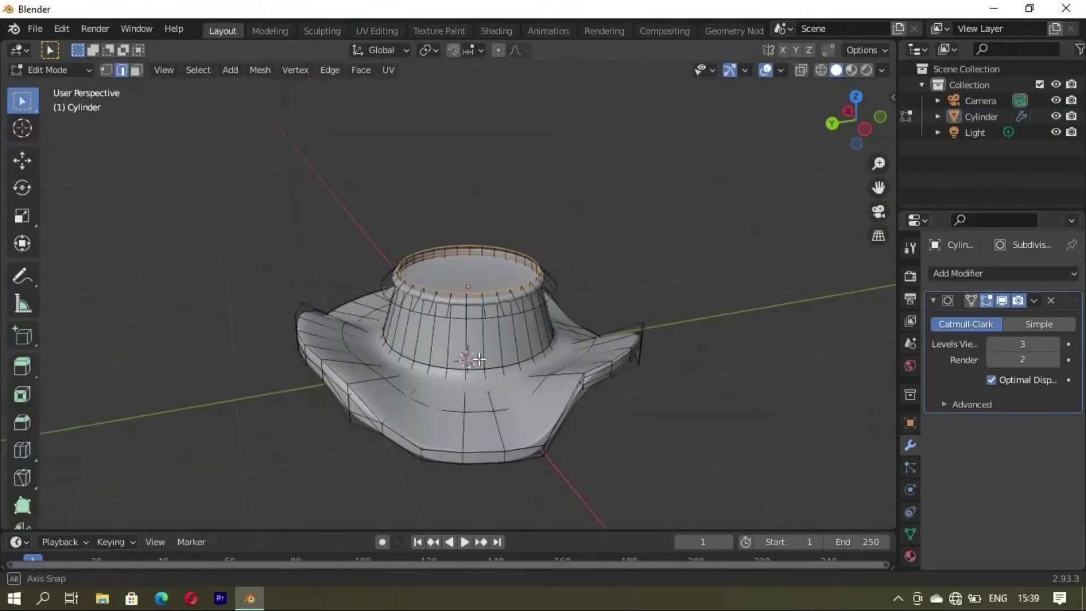
key("f")
key("Tab")
key("Tab")
Select the crown's top cap face in face mode and scale it
key("Tab")
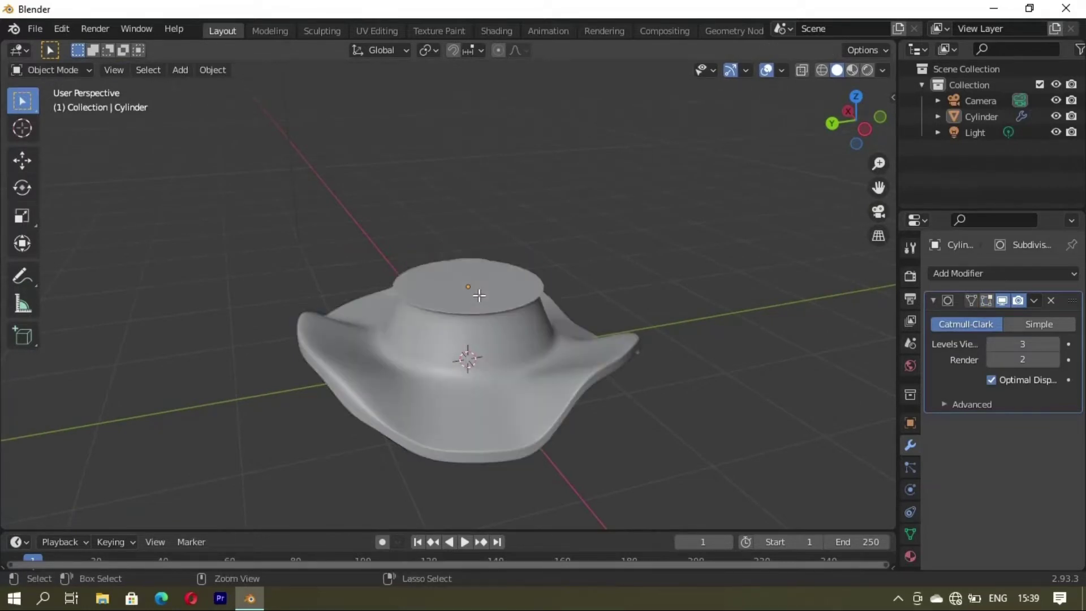
key("Tab")
key("alt+a")
key("3")
left_click(468, 308)
mouse_move(468, 308)
middle_mouse_down()
mouse_move(479, 379)
mouse_move(497, 400)
mouse_move(560, 395)
mouse_move(457, 376)
mouse_move(290, 307)
mouse_move(474, 322)
mouse_move(555, 344)
middle_mouse_up()
key("s")
left_click(485, 388)
key("Tab")
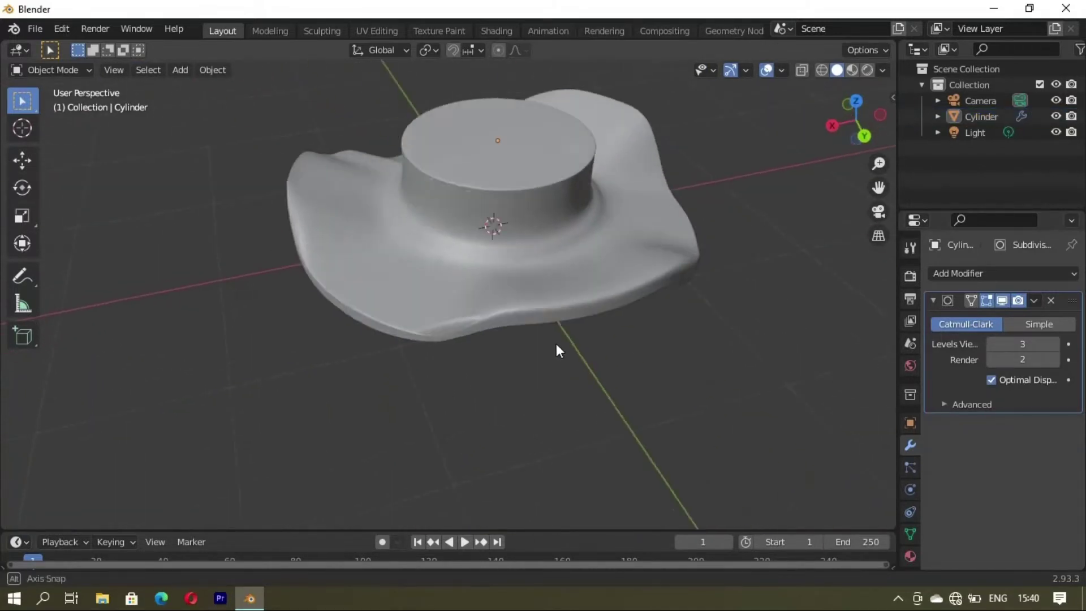
Rescale the crown top and inspect the hat from another angle
key("Tab")
key("s")
left_click(528, 273)
key("Tab")
mouse_move(527, 272)
middle_mouse_down()
mouse_move(369, 264)
mouse_move(460, 291)
mouse_move(496, 403)
mouse_move(515, 382)
middle_mouse_up()
Shift the crown's rim vertices along the Y axis in two moves
key("Tab")
key("alt+a")
mouse_move(491, 346)
middle_mouse_down()
mouse_move(493, 327)
mouse_move(553, 396)
mouse_move(517, 391)
middle_mouse_up()
key("g")
key("y")
left_click(579, 337)
key("g")
key("y")
left_click(589, 396)
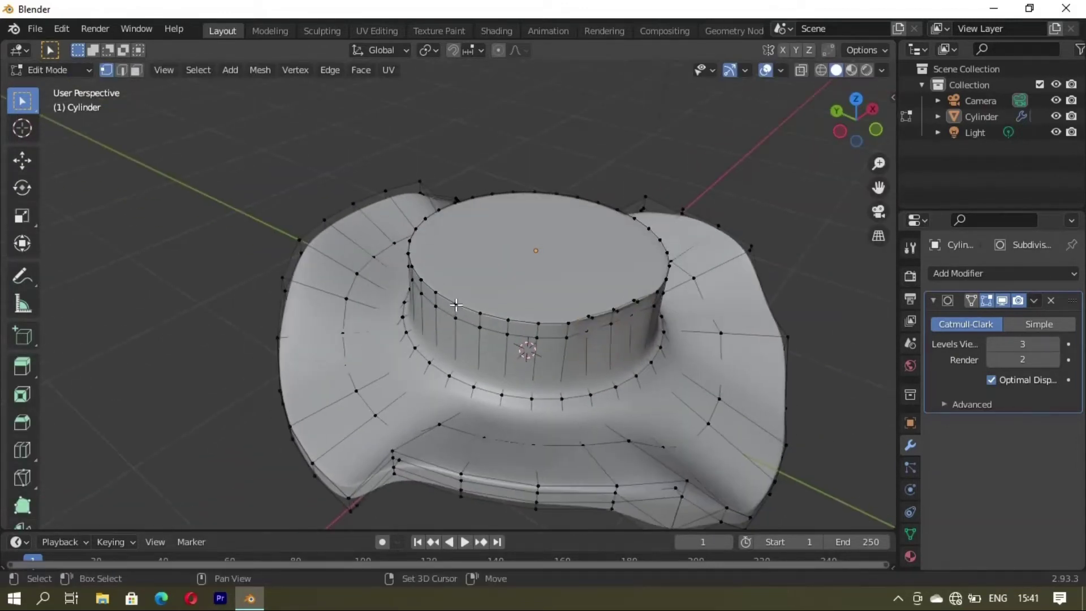
Move the crown selection along the X axis
key("g")
key("Escape")
key("x")
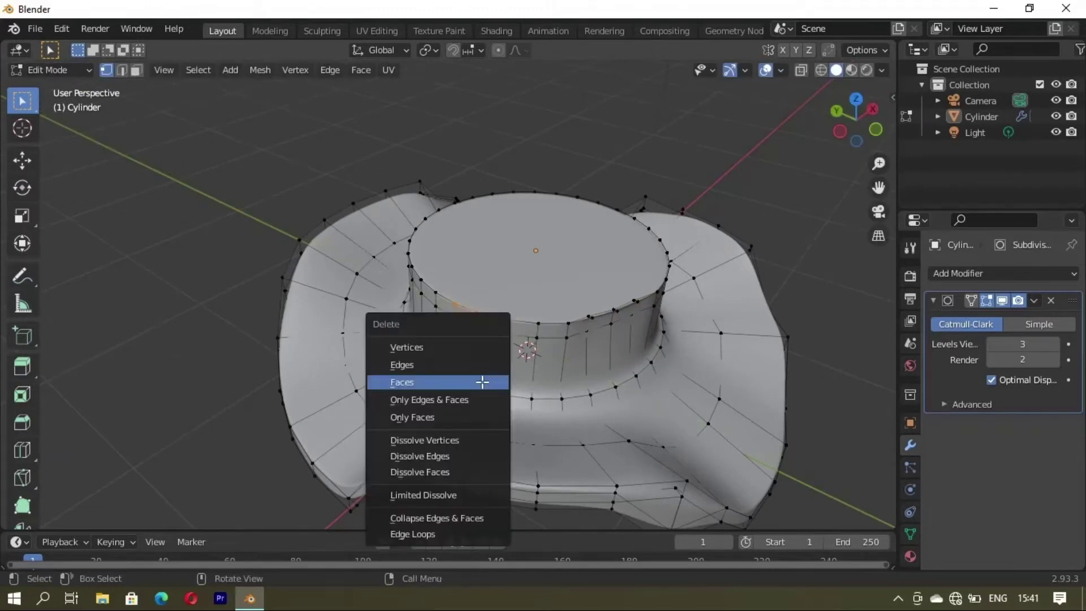
key("Escape")
key("g")
key("x")
left_click(495, 395)
Raise a crown wall vertex along Z and nudge the crown edge along Y
left_click(454, 301)
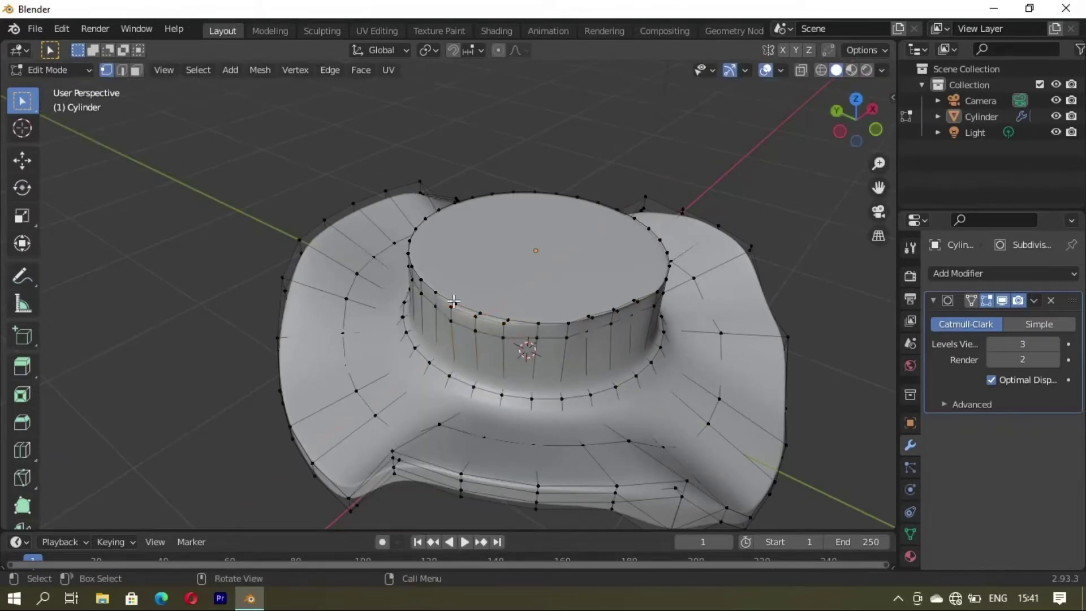
key("g")
key("z")
left_click(510, 321)
middle_click_drag(511, 321, 568, 391)
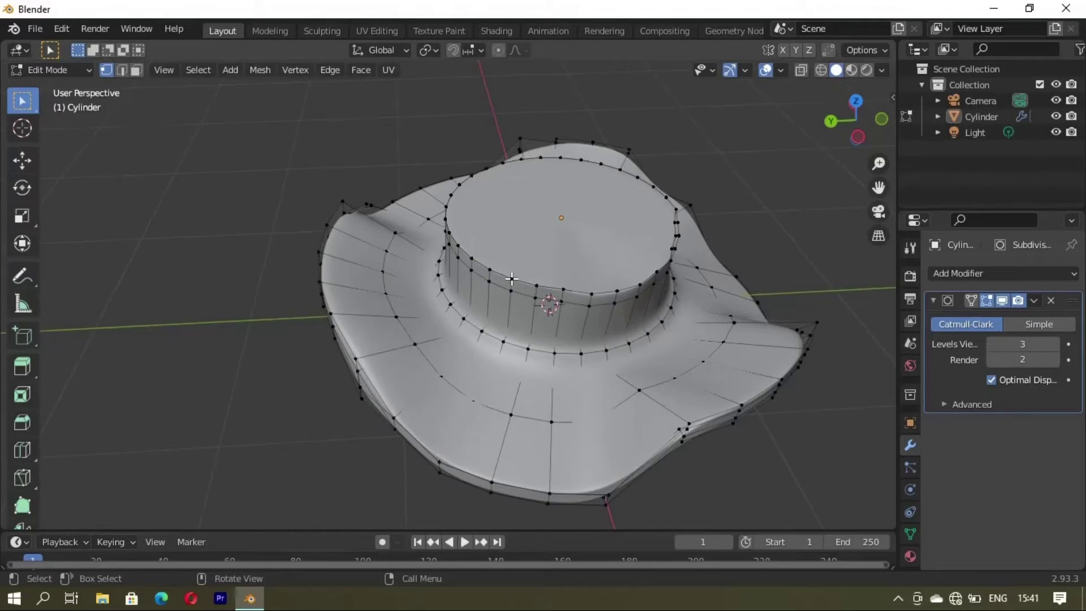
key("g")
key("y")
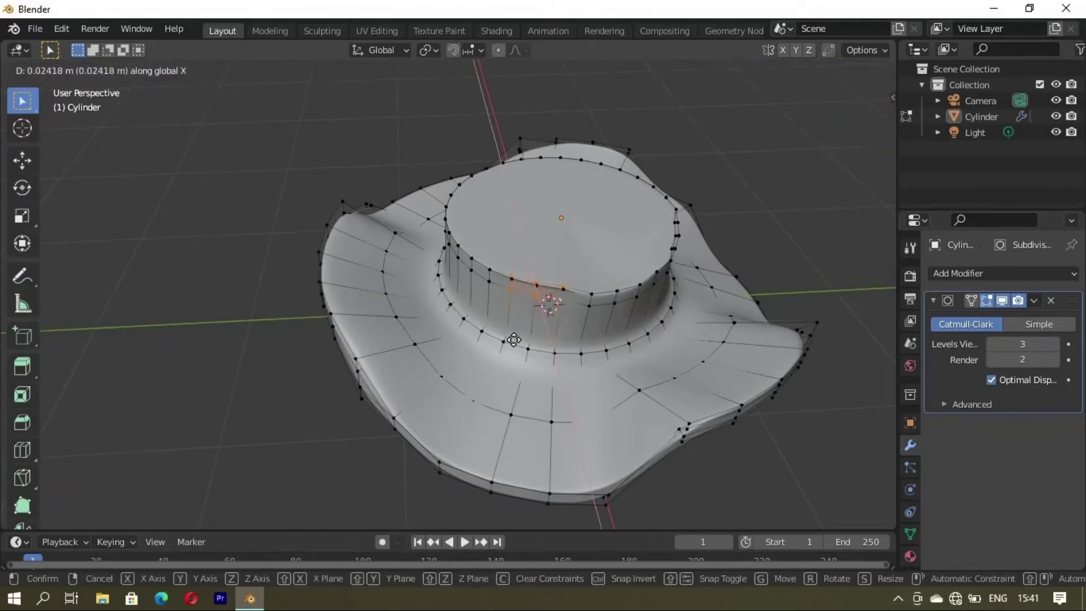
left_click(514, 340)
scroll(518, 285, "up", 3)
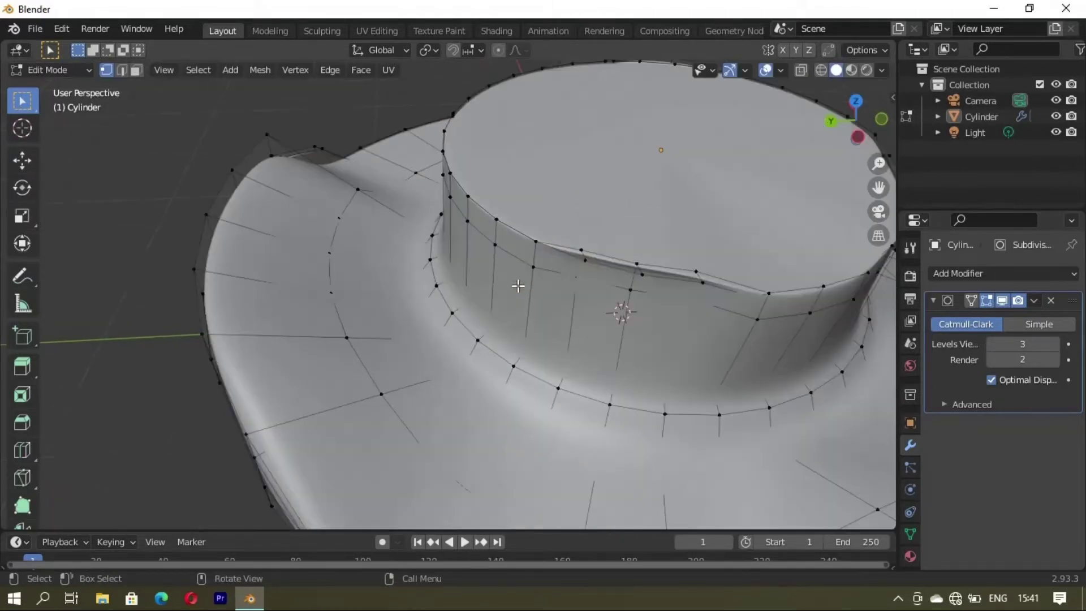
left_click(607, 349)
Reposition a crown top-rim vertex, including a sideways move along X
mouse_move(607, 349)
middle_mouse_down()
mouse_move(619, 327)
mouse_move(519, 227)
middle_mouse_up()
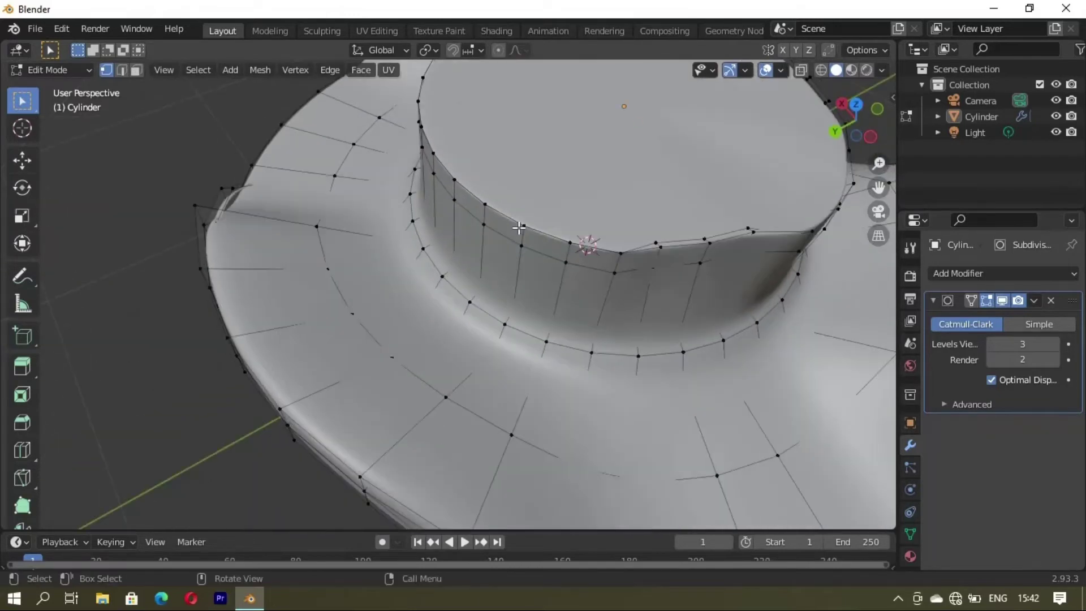
left_click(613, 252)
key("g")
left_click(579, 290)
scroll(579, 290, "down", 3)
key("g")
key("x")
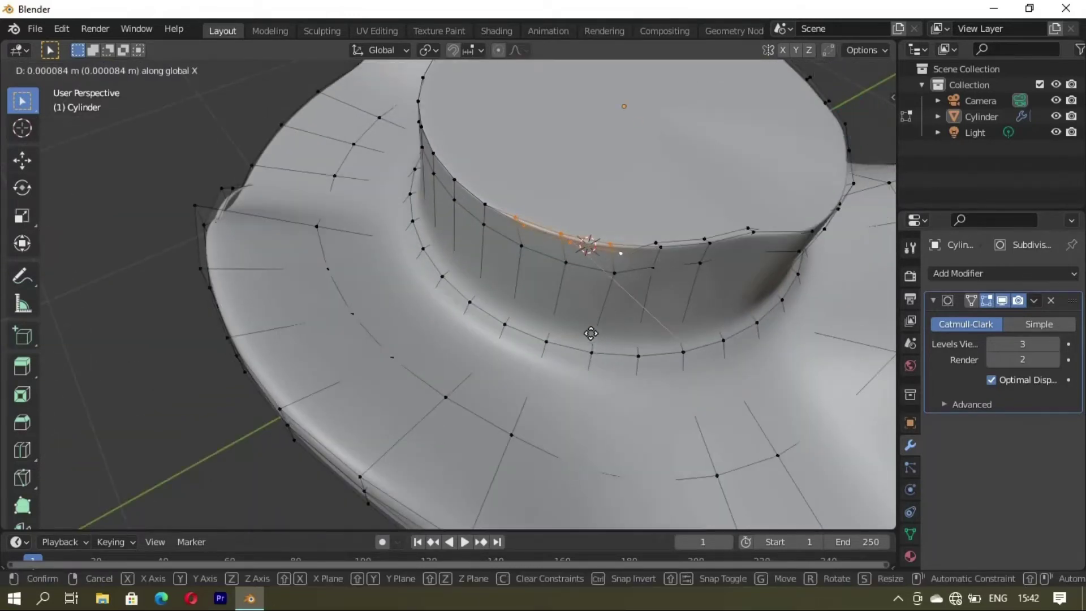
left_click(586, 337)
key("Tab")
key("Tab")
Pull the crown's top-rim vertices up and left, then rescale them
scroll(541, 300, "up", 3)
middle_click_drag(542, 301, 513, 311)
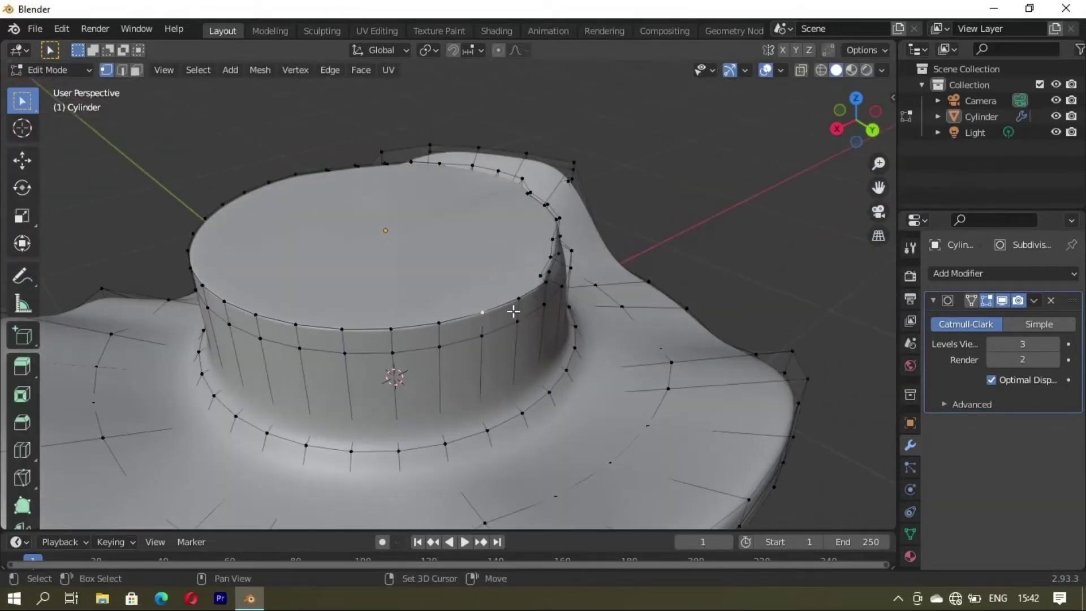
left_click(542, 300, "shift")
key("g")
left_click(488, 315)
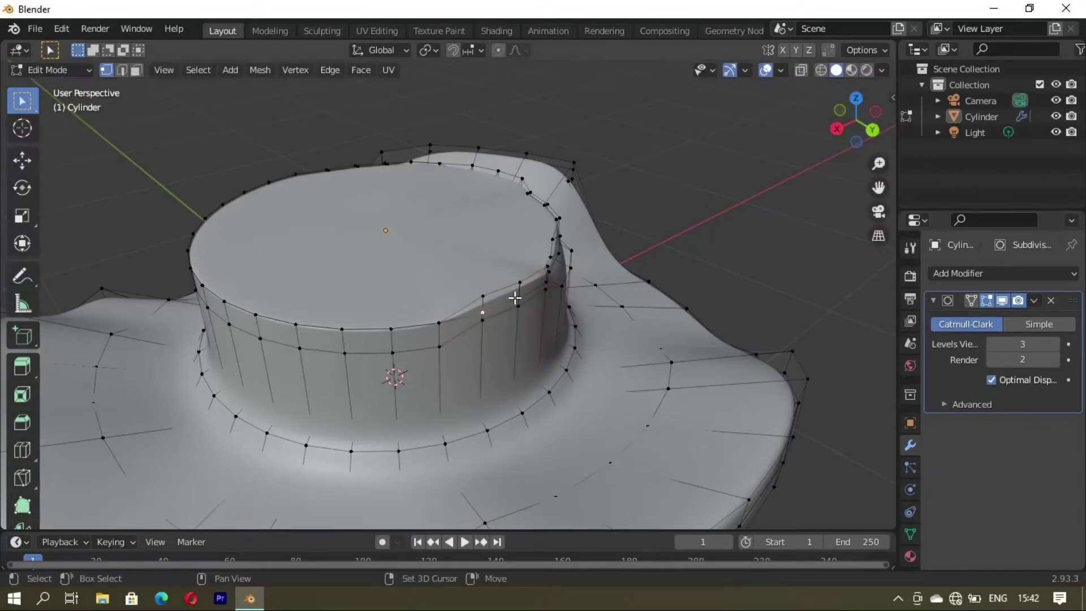
key("g")
left_click(533, 369)
middle_click_drag(533, 369, 478, 369)
key("s")
left_click(544, 422)
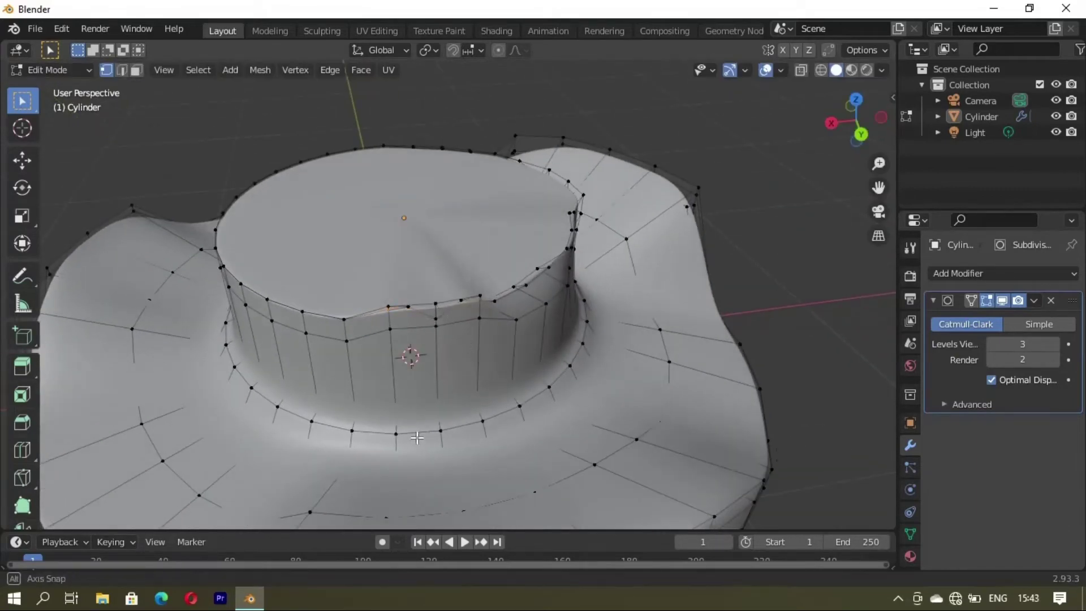
middle_click_drag(417, 438, 521, 313)
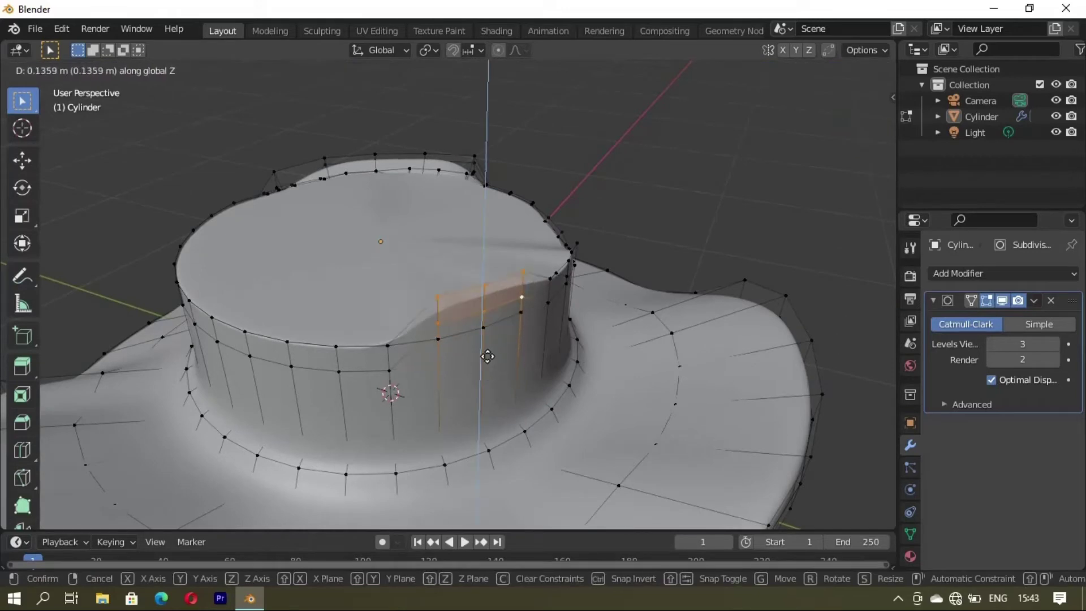
left_click(513, 344)
Lift the selected crown edges along Z and shrink them
key("g")
key("z")
left_click(475, 396)
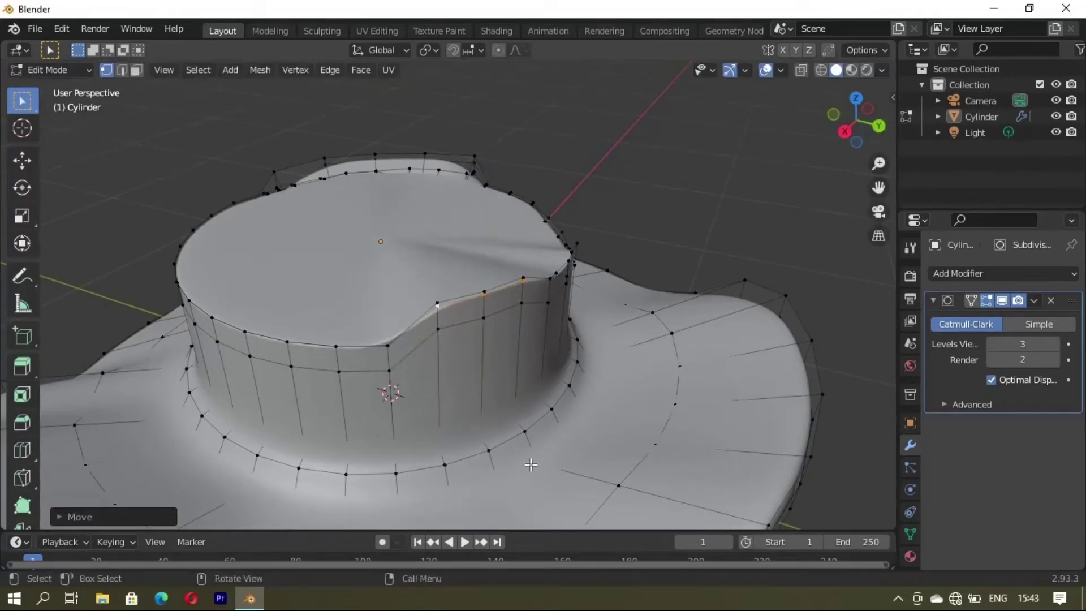
key("s")
mouse_move(480, 335)
middle_mouse_down()
mouse_move(454, 381)
mouse_move(507, 333)
middle_mouse_up()
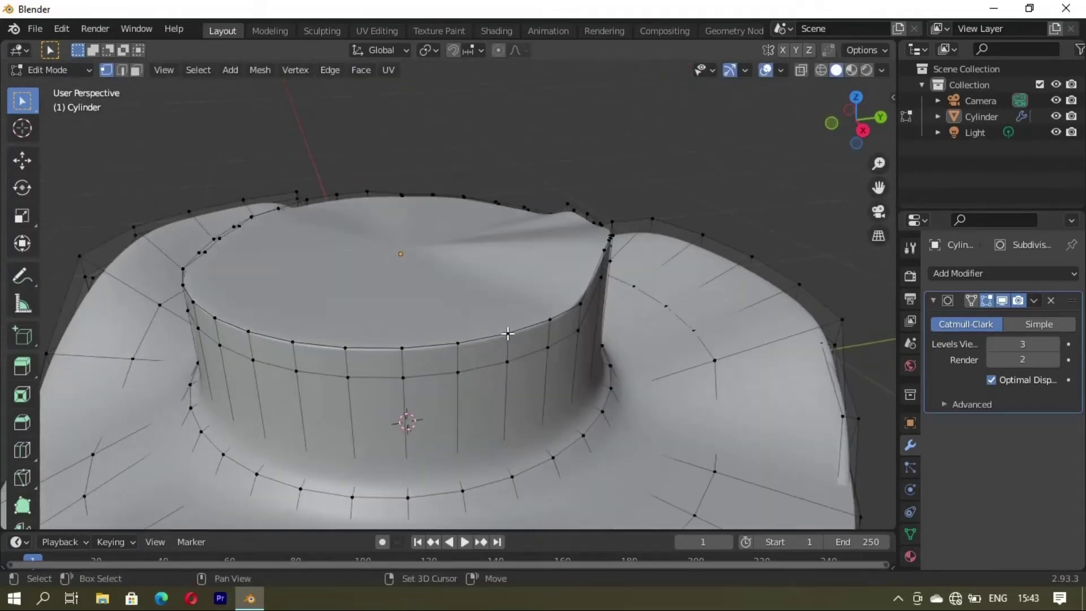
left_click(550, 422)
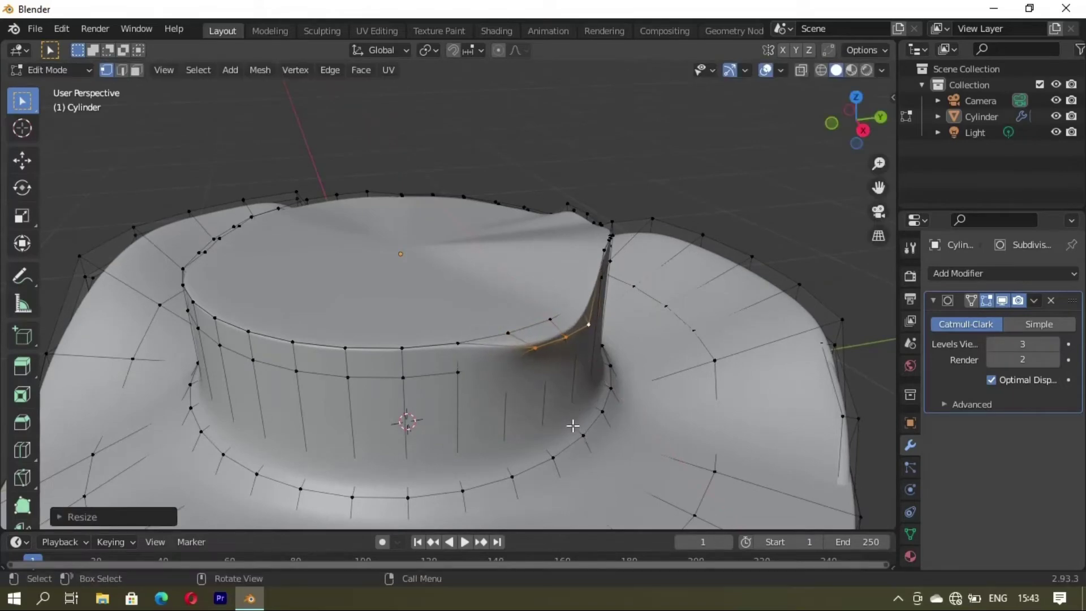
Adjust the selected crown faces' height and Y position, previewing the hat
key("Tab")
mouse_move(502, 369)
middle_mouse_down()
mouse_move(379, 361)
mouse_move(435, 342)
middle_mouse_up()
key("Tab")
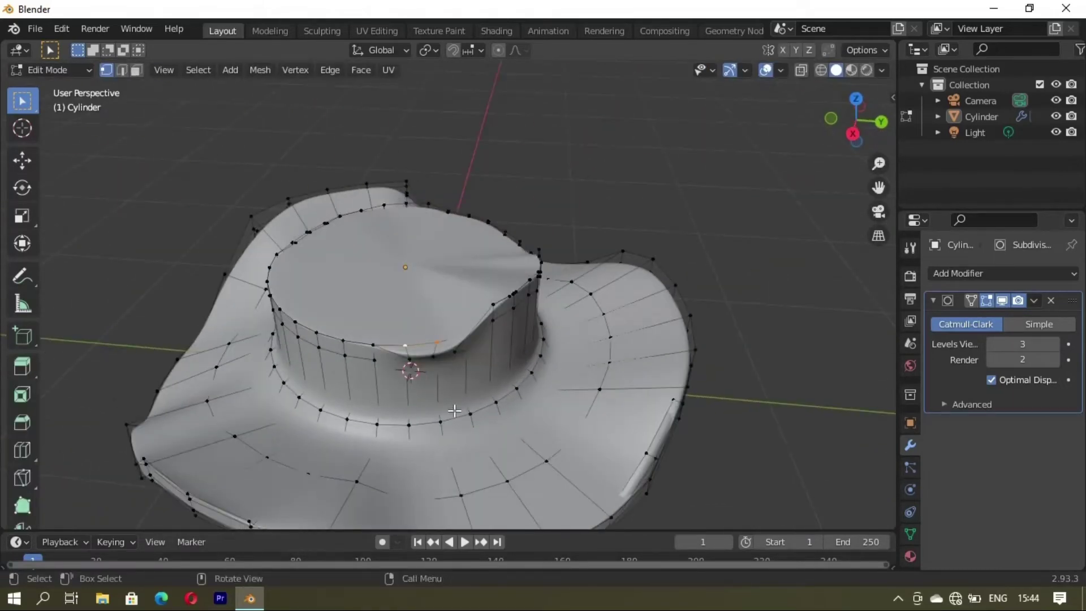
middle_click_drag(454, 411, 415, 349)
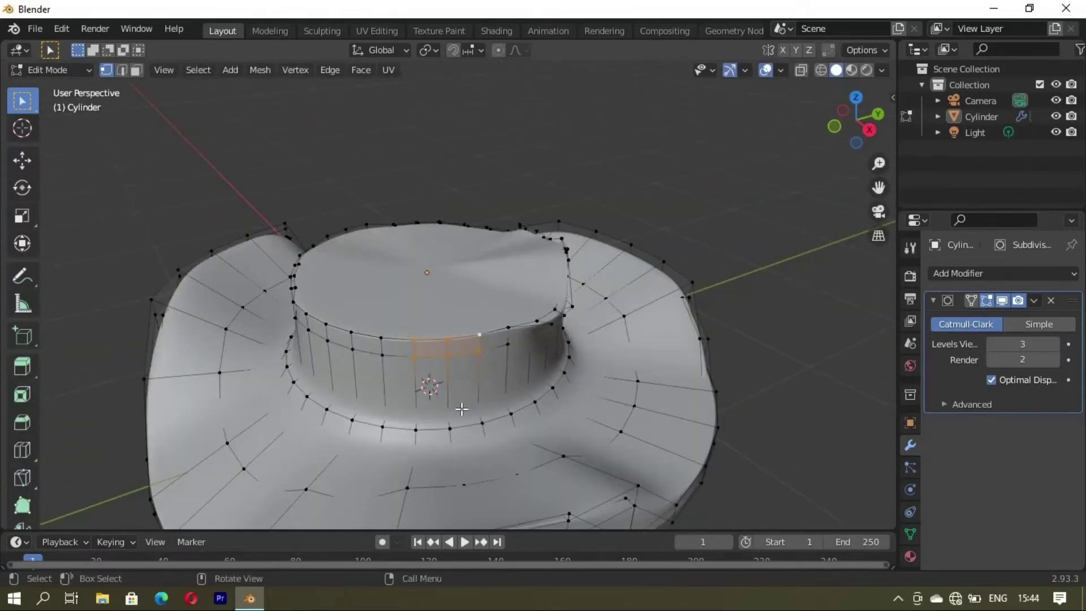
left_click(453, 400)
left_click(453, 459)
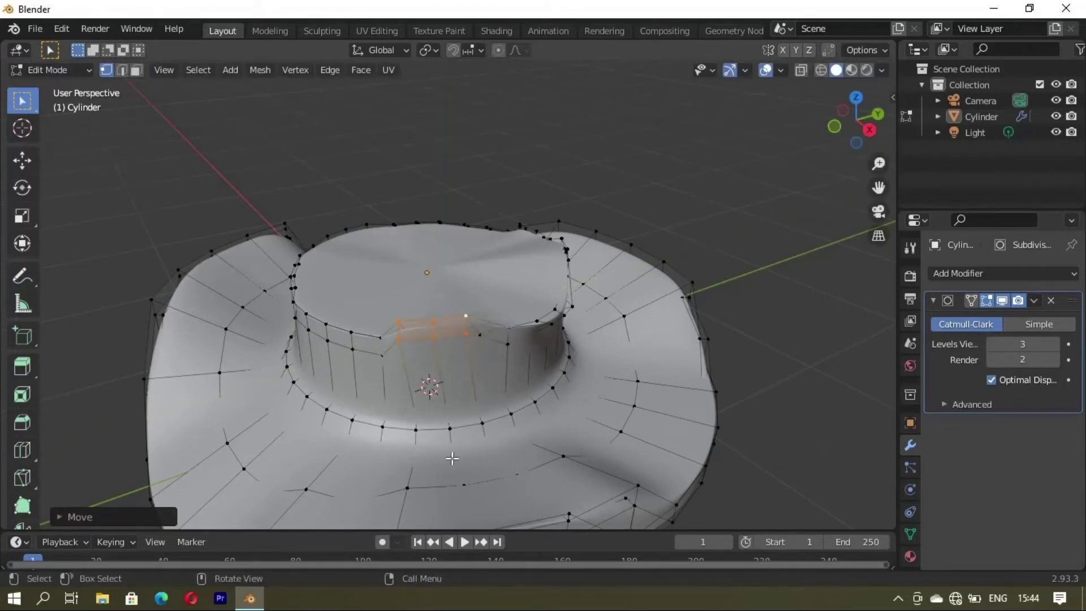
left_click(453, 464)
key("Tab")
mouse_move(477, 454)
middle_mouse_down()
mouse_move(431, 389)
mouse_move(506, 366)
middle_mouse_up()
key("Tab")
Lift the crown rim edges vertically and switch to face selection
key("g")
key("z")
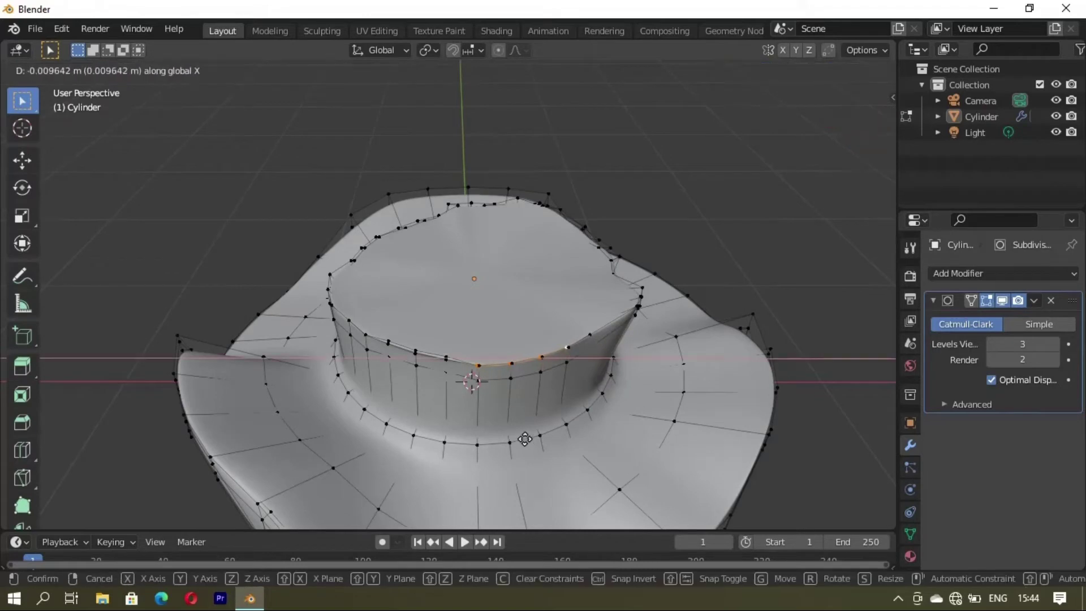
left_click(535, 398)
key("g")
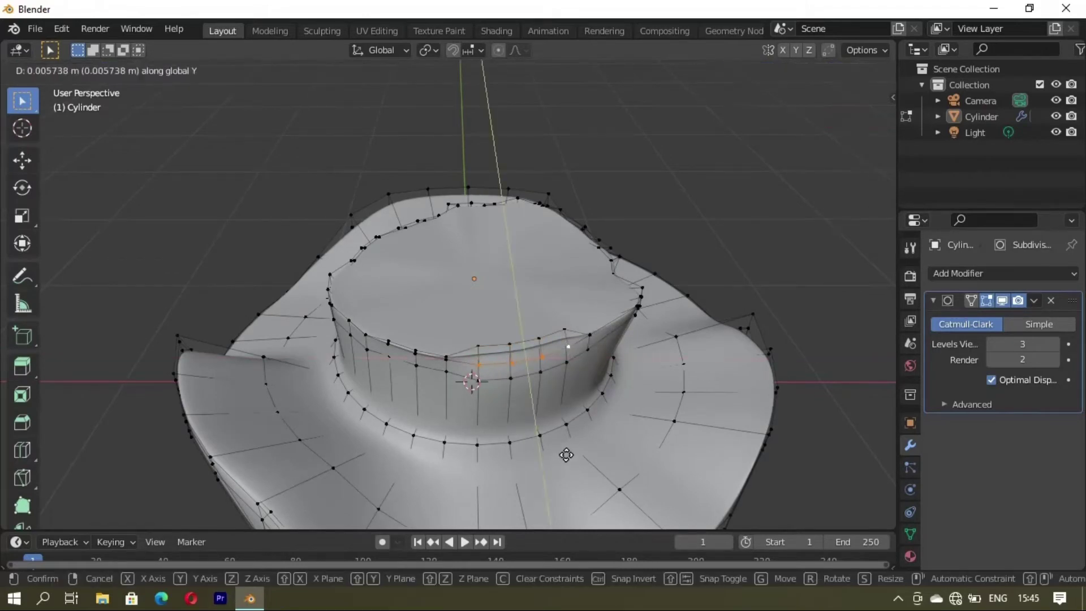
key("Escape")
key("3")
middle_click_drag(564, 456, 504, 321)
Raise the crown's top face straight up and preview the smoothed hat
key("g")
key("z")
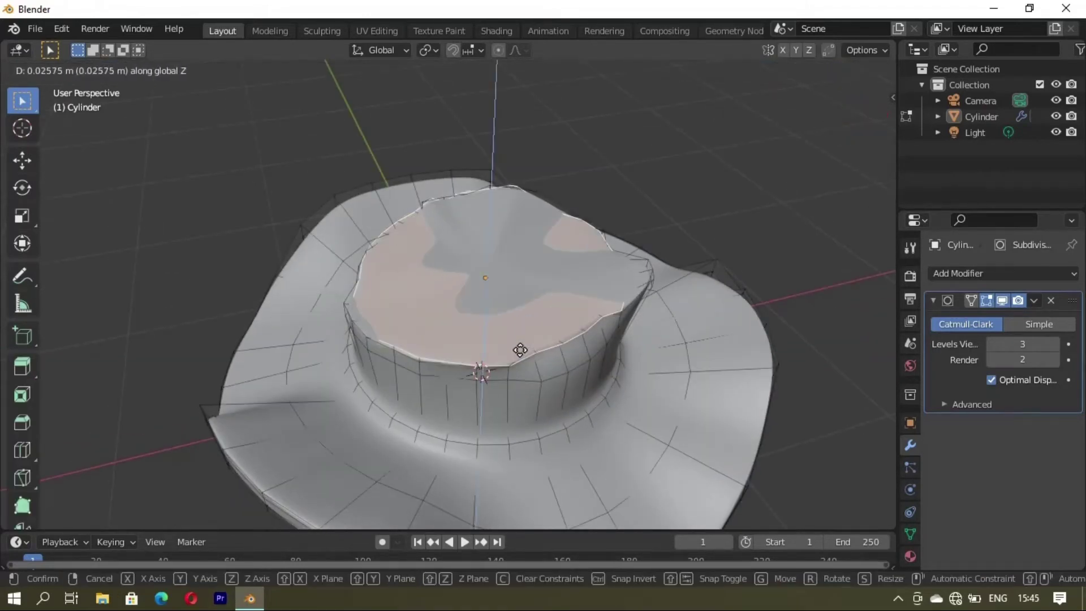
left_click(522, 335)
key("Tab")
mouse_move(539, 397)
middle_mouse_down()
mouse_move(375, 382)
mouse_move(624, 394)
mouse_move(410, 473)
mouse_move(547, 328)
mouse_move(482, 273)
mouse_move(613, 413)
mouse_move(383, 466)
mouse_move(664, 424)
mouse_move(606, 299)
mouse_move(442, 329)
mouse_move(453, 294)
mouse_move(410, 357)
middle_mouse_up()
Resize the crown's top face and return to Object Mode
key("Tab")
key("s")
left_click(588, 487)
key("Tab")
Raise the whole hat vertically along Z
left_click(572, 362)
key("g")
key("z")
left_click(632, 432)
Separate the crown's face loop into its own object, Cylinder.001
key("Tab")
left_click(453, 294, "alt")
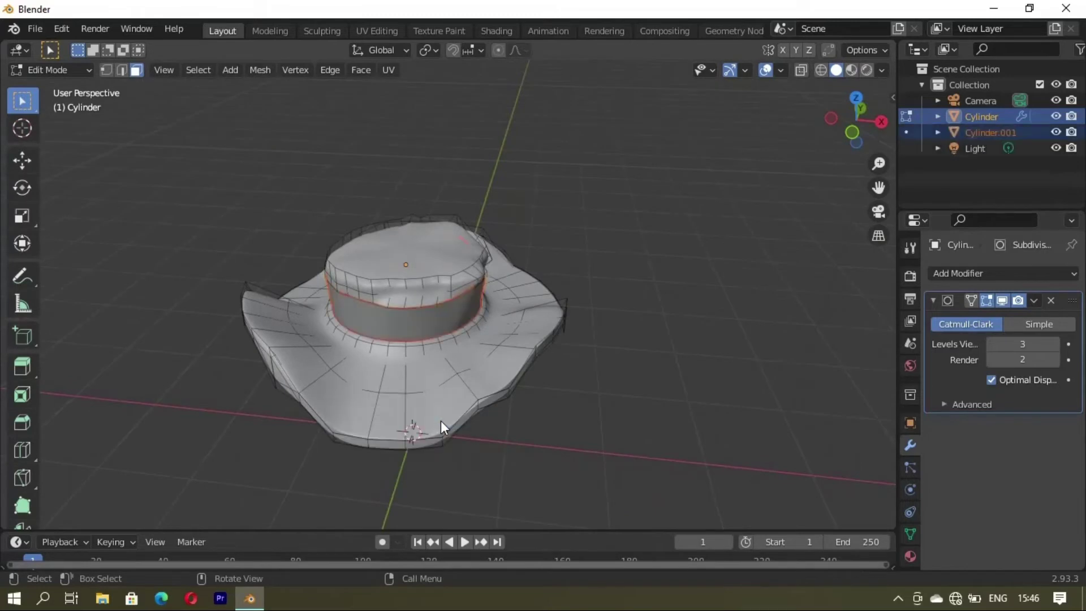
middle_click_drag(440, 421, 405, 413)
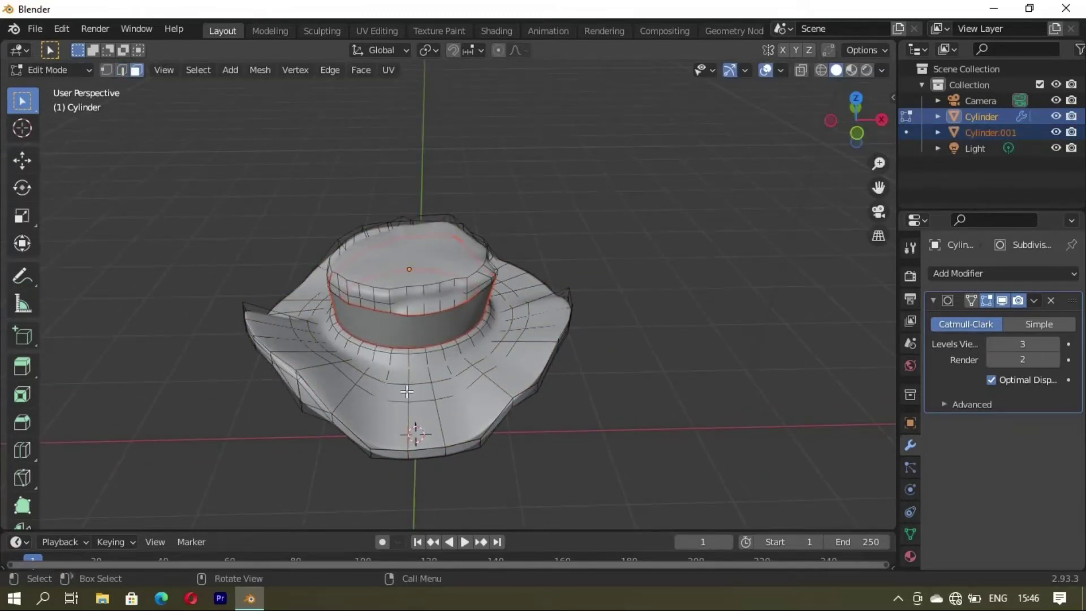
left_click(407, 391)
mouse_move(406, 392)
middle_mouse_down()
mouse_move(475, 351)
mouse_move(434, 350)
middle_mouse_up()
Inset the brim faces into a separate ring and return to Object Mode
left_click(478, 347, "alt")
key("i")
left_click(604, 349)
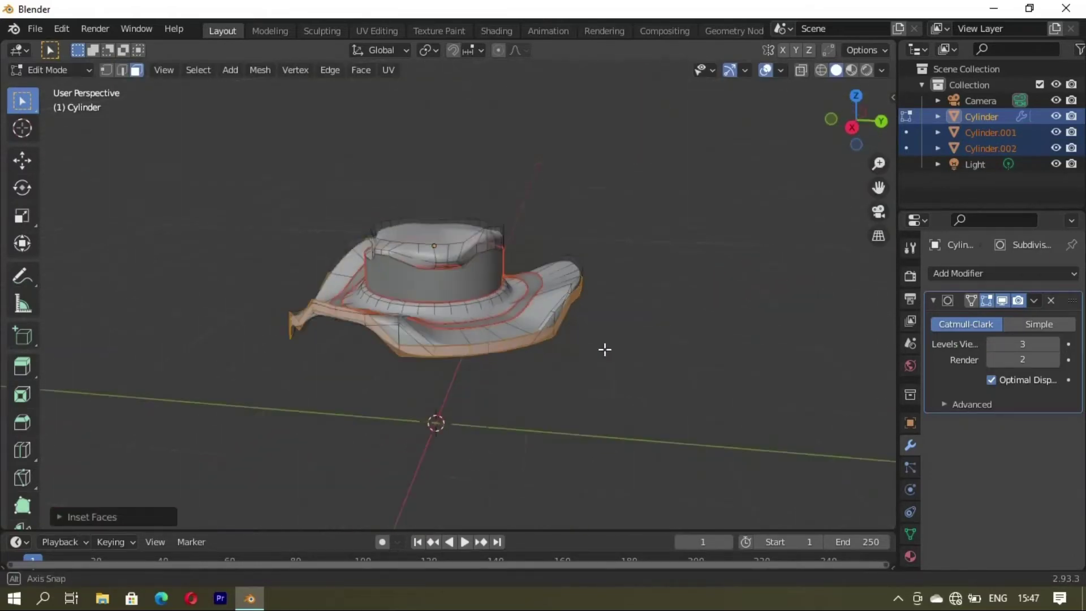
middle_click_drag(603, 349, 370, 446)
key("Tab")
mouse_move(293, 446)
middle_mouse_down()
mouse_move(585, 376)
mouse_move(359, 296)
mouse_move(223, 339)
mouse_move(536, 350)
mouse_move(490, 416)
mouse_move(498, 254)
middle_mouse_up()
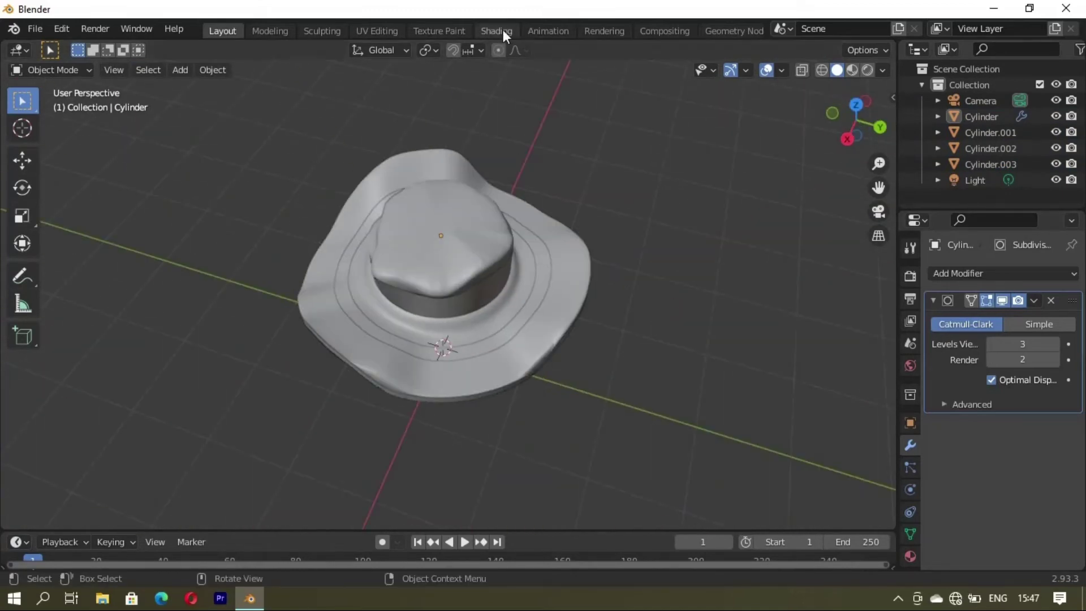
In Shading, make the hat's base colour maroon and lower its roughness slightly
left_click(497, 30)
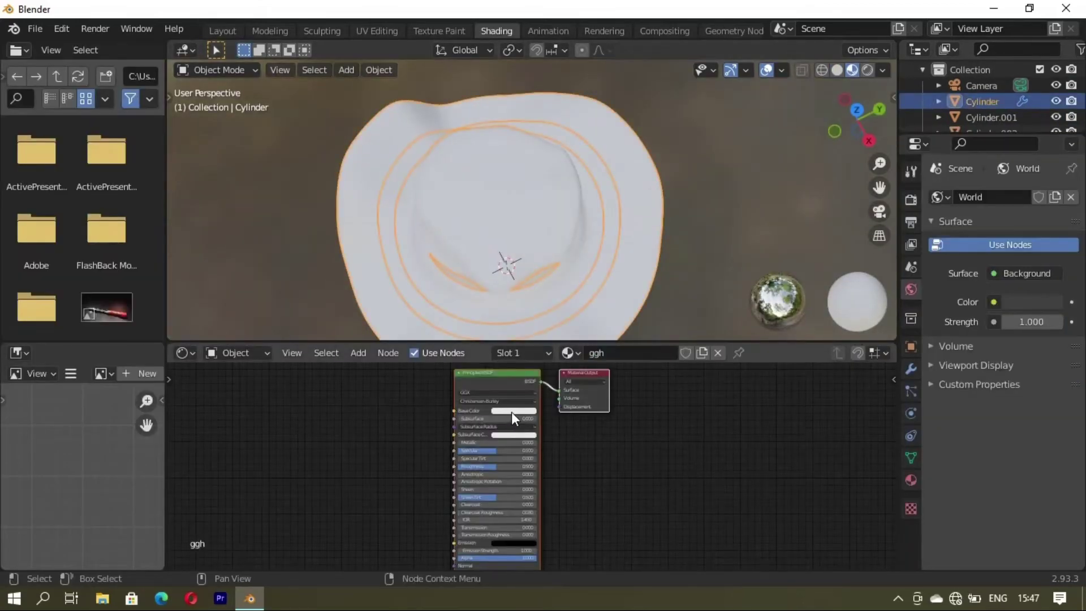
left_click(512, 411)
mouse_move(522, 331)
left_mouse_down()
mouse_move(525, 347)
mouse_move(554, 343)
left_mouse_up()
middle_click_drag(572, 206, 538, 453)
left_click_drag(504, 463, 493, 467)
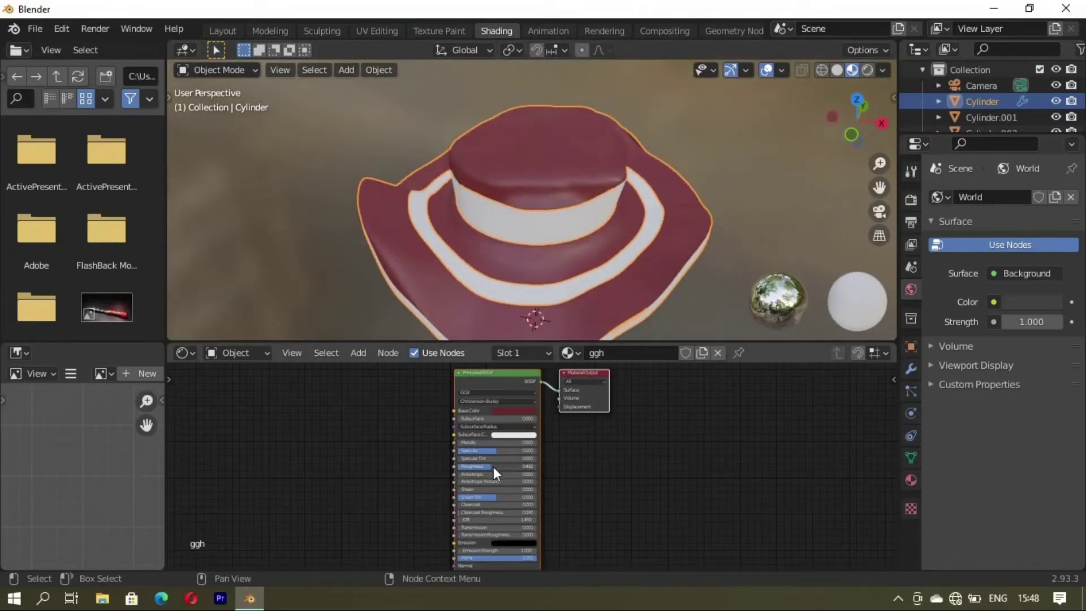
mouse_move(458, 328)
middle_mouse_down()
mouse_move(413, 209)
mouse_move(576, 215)
mouse_move(488, 163)
middle_mouse_up()
Colour the crown band orange-yellow and give the brim ring the hhj material
left_click(488, 164)
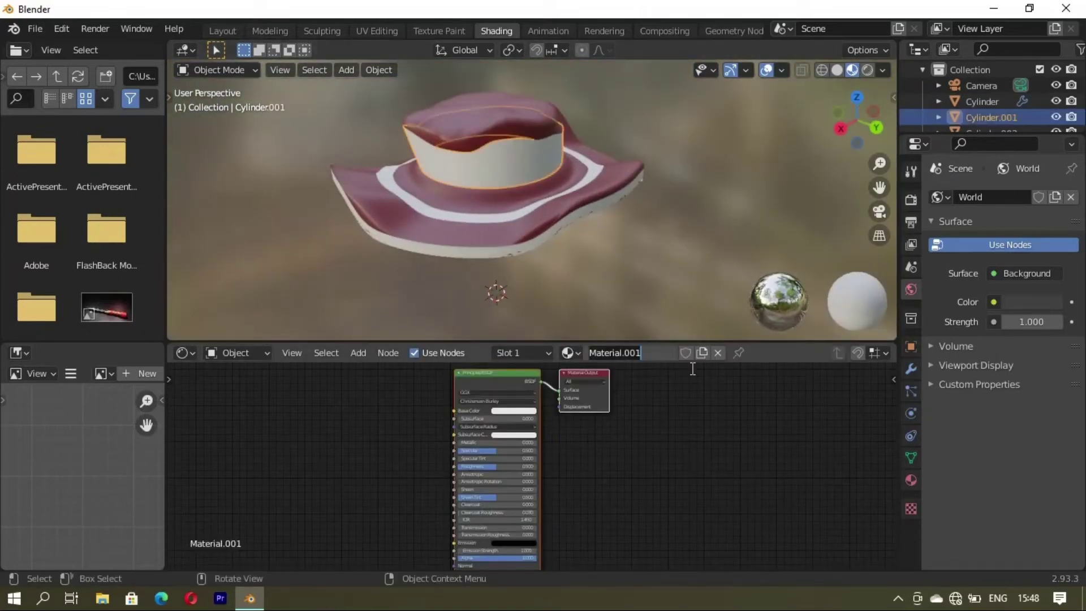
mouse_move(521, 337)
left_mouse_down()
mouse_move(511, 350)
mouse_move(554, 331)
left_mouse_up()
middle_click_drag(546, 288, 464, 245)
left_click(464, 244)
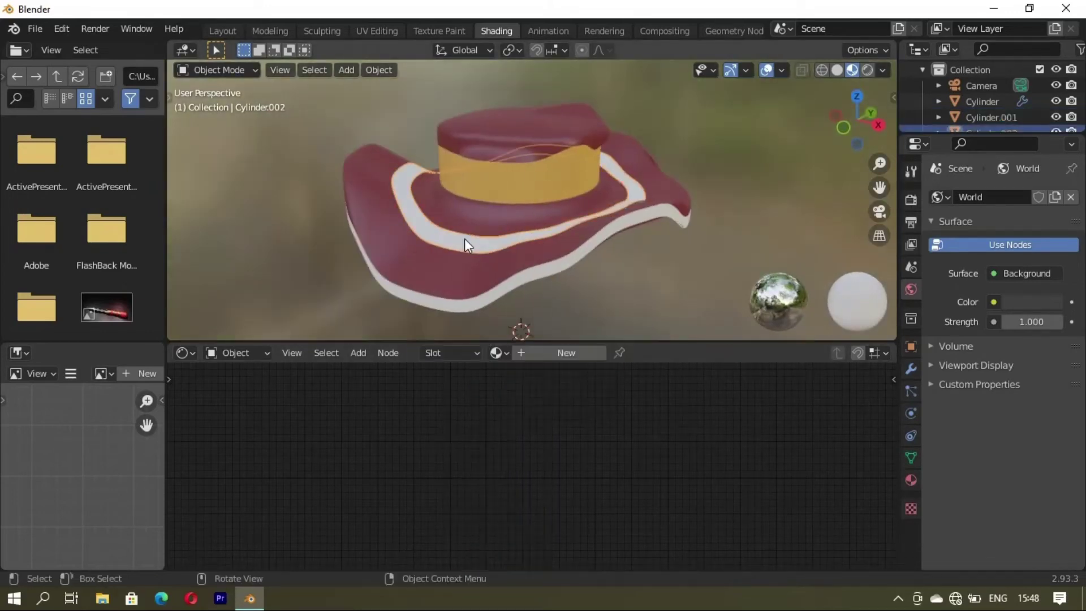
left_click(520, 392)
Back in Layout, select all hat pieces in front view and start raising them
mouse_move(701, 205)
middle_mouse_down()
mouse_move(446, 243)
mouse_move(216, 35)
middle_mouse_up()
left_click(216, 35)
mouse_move(426, 408)
middle_mouse_down()
mouse_move(608, 318)
mouse_move(535, 362)
middle_mouse_up()
key("KP_1")
key("a")
key("g")
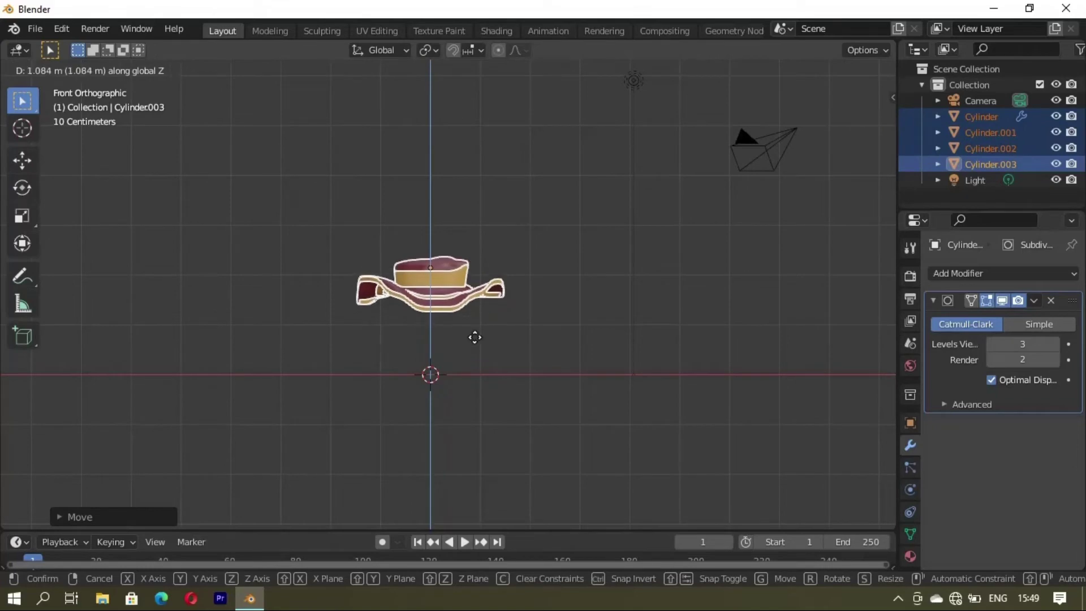
Confirm the hat's raised position, deselect everything and orbit around the hat
left_click(481, 387)
key("alt+a")
mouse_move(481, 387)
middle_mouse_down()
mouse_move(605, 377)
mouse_move(522, 405)
mouse_move(544, 355)
middle_mouse_up()
scroll(606, 377, "up", 3)
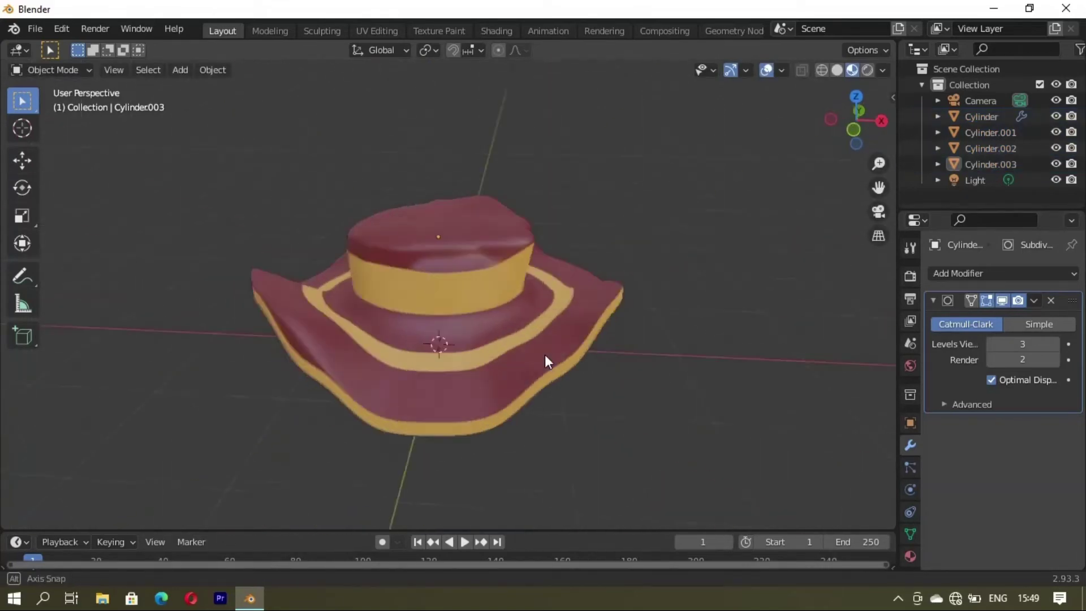
mouse_move(890, 90)
middle_mouse_down()
mouse_move(538, 307)
mouse_move(381, 340)
mouse_move(270, 308)
mouse_move(426, 74)
middle_mouse_up()
Check the hat's maroon and yellow materials in Shading, then add a plane in Layout
left_click(496, 30)
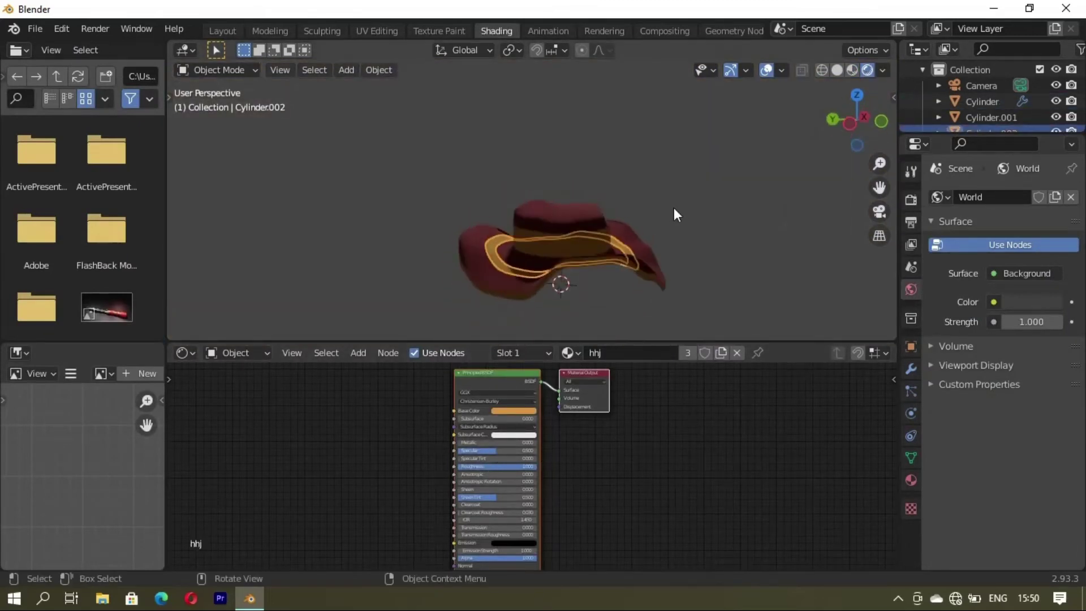
middle_click_drag(423, 239, 498, 389)
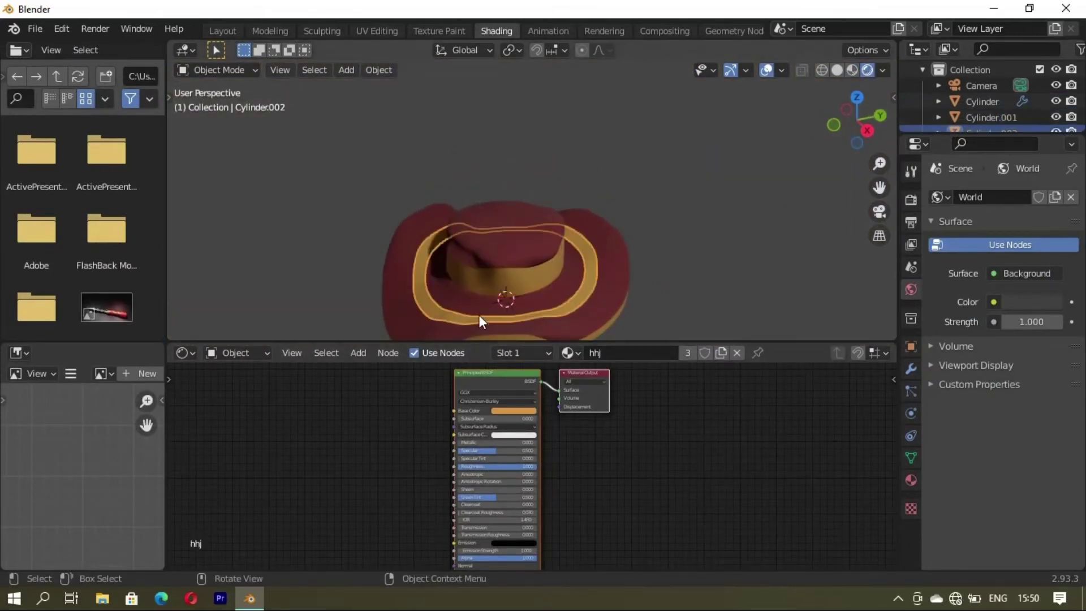
left_click(223, 30)
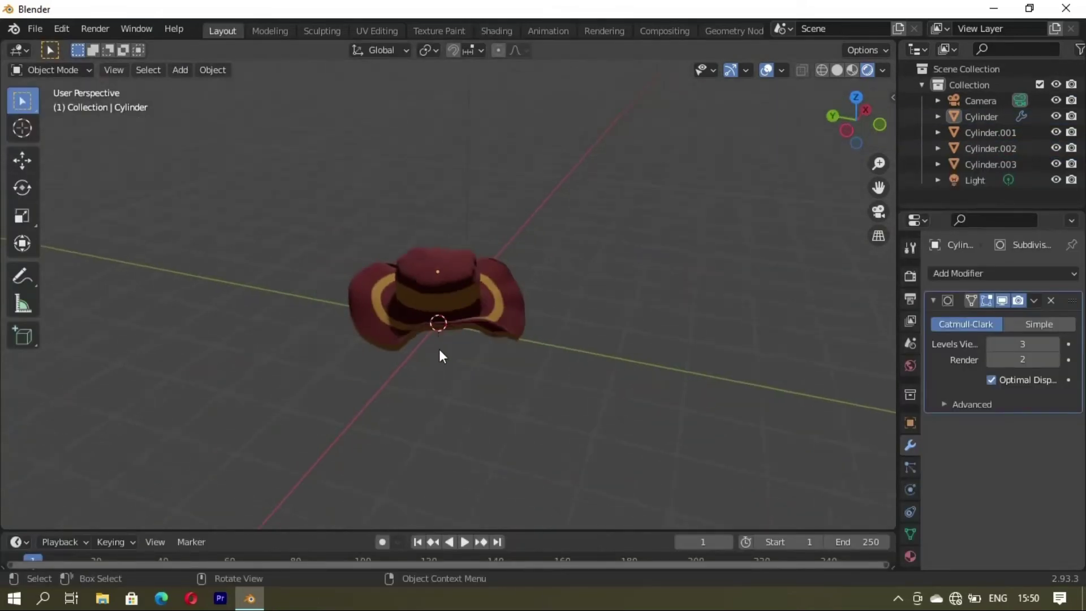
key("shift+a")
left_click(507, 260)
Scale the new plane up and give it a purple Base Color
key("s")
left_click(639, 284)
mouse_move(639, 284)
middle_mouse_down()
mouse_move(507, 371)
mouse_move(395, 353)
mouse_move(528, 363)
mouse_move(510, 282)
middle_mouse_up()
left_click(496, 30)
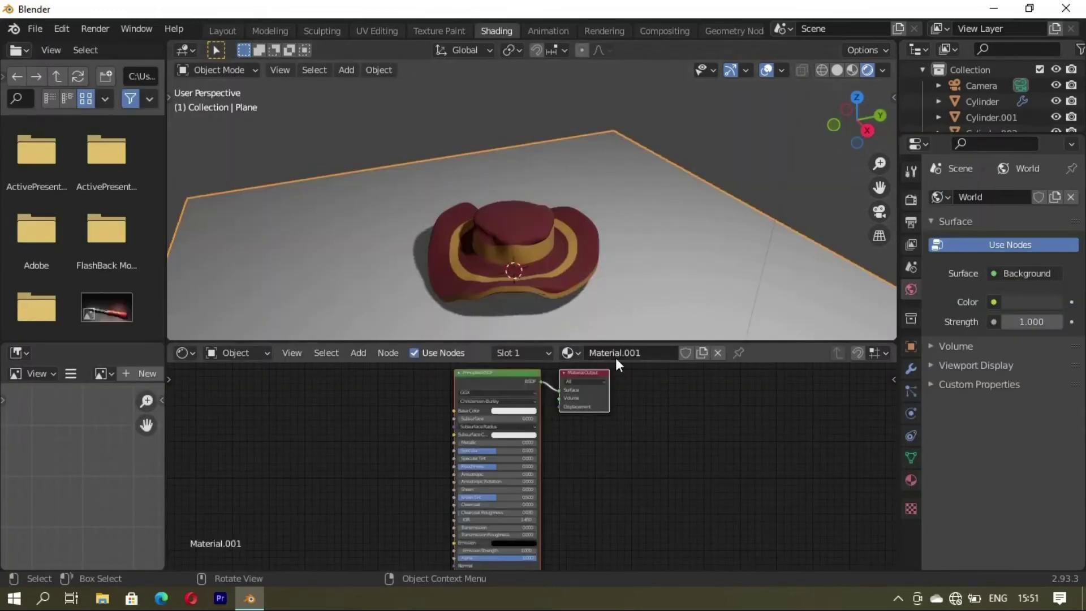
left_click(544, 343)
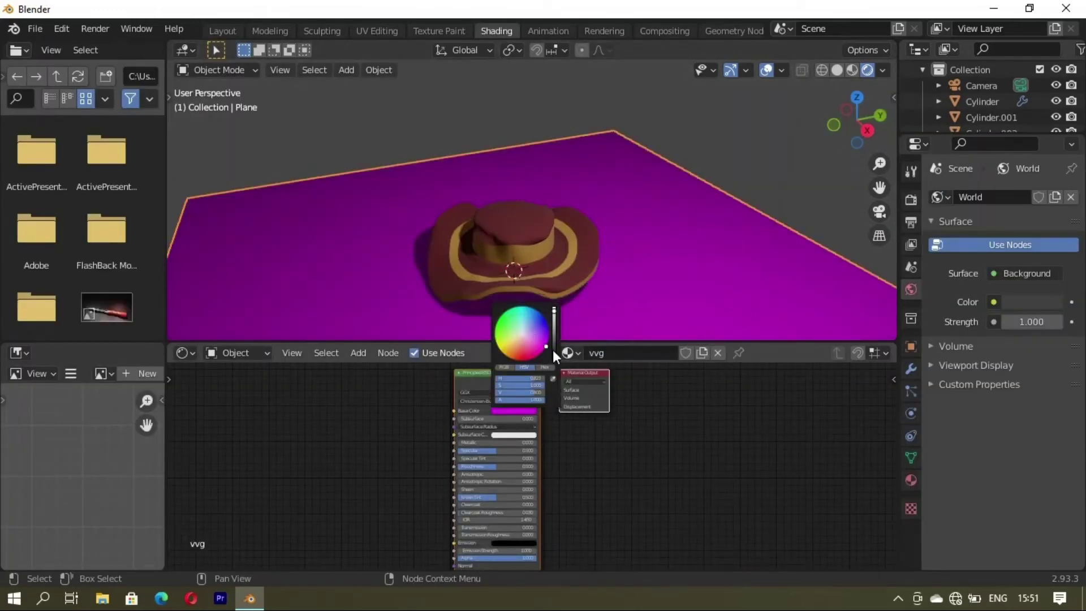
left_click(223, 30)
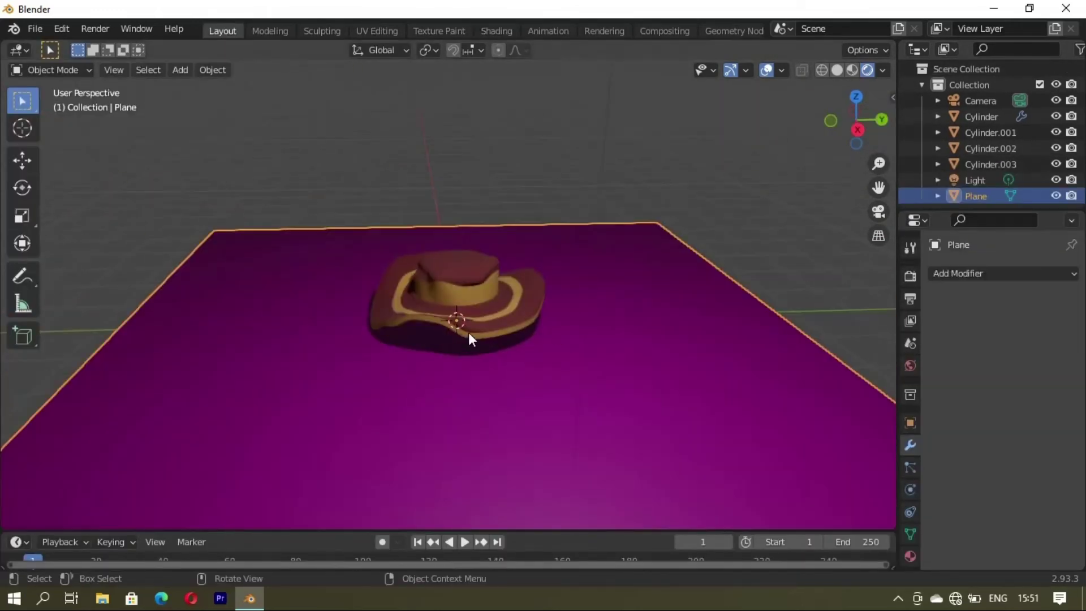
View through the camera, then shift the plane along X and scale it larger
key("KP_0")
key("n")
key("KP_0")
left_click(886, 166)
key("n")
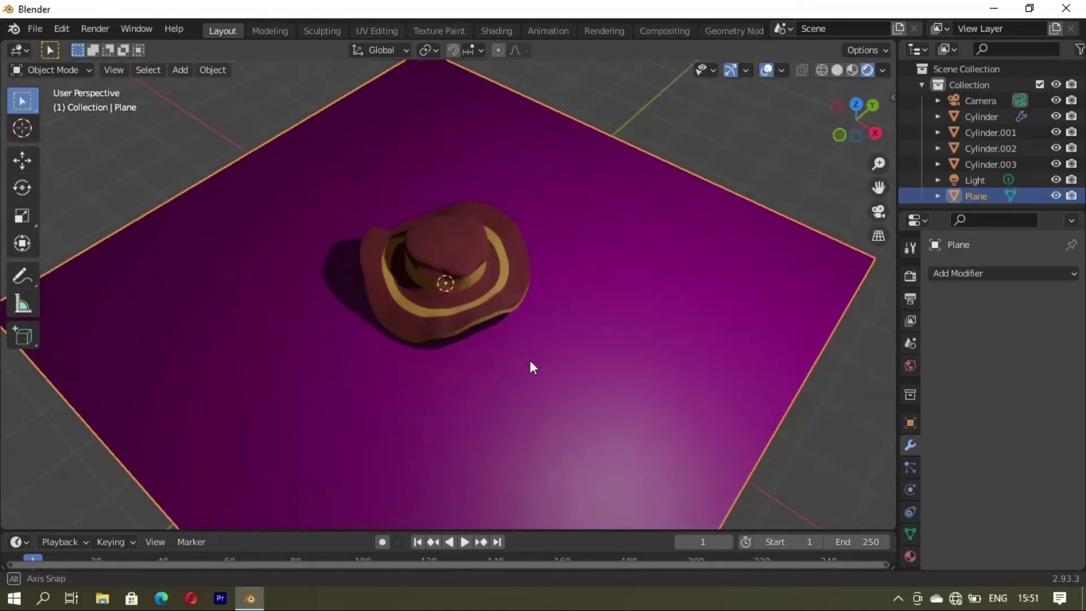
key("KP_0")
key("g")
key("x")
key("s")
left_click(517, 341)
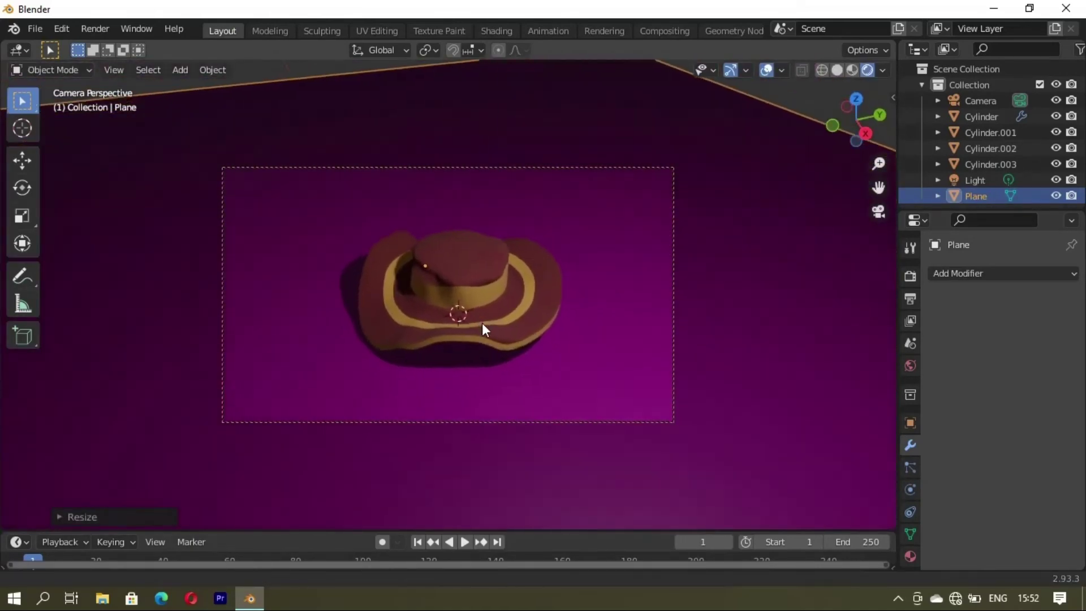
Split the viewport, show the camera view in one half and widen the left view
middle_click_drag(543, 391, 460, 335)
scroll(460, 335, "up", 3)
left_click_drag(897, 46, 358, 283)
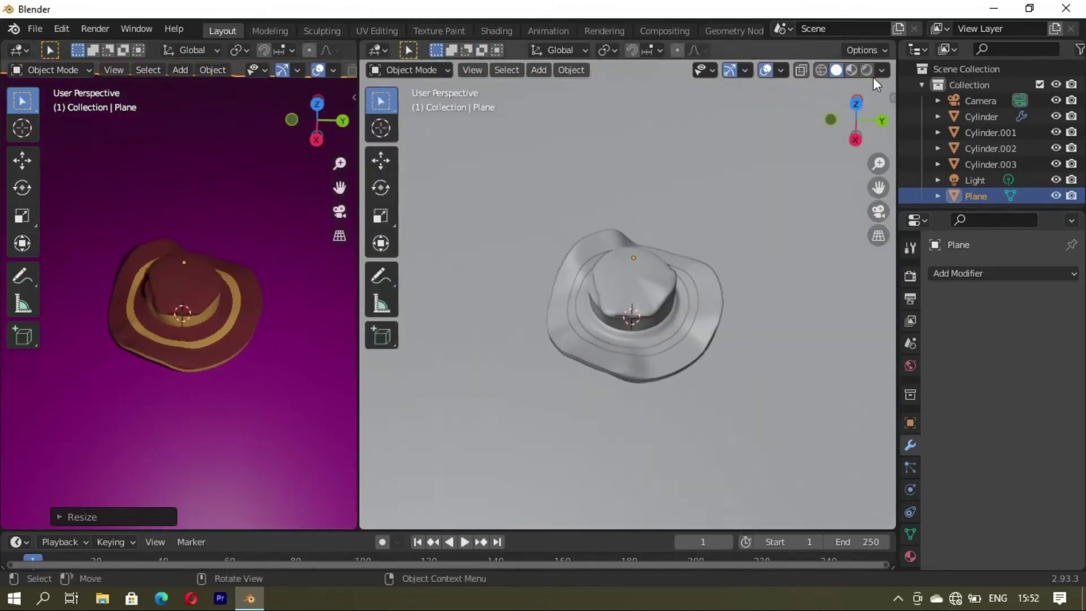
key("KP_0")
mouse_move(359, 412)
left_mouse_down()
mouse_move(545, 400)
mouse_move(629, 368)
left_mouse_up()
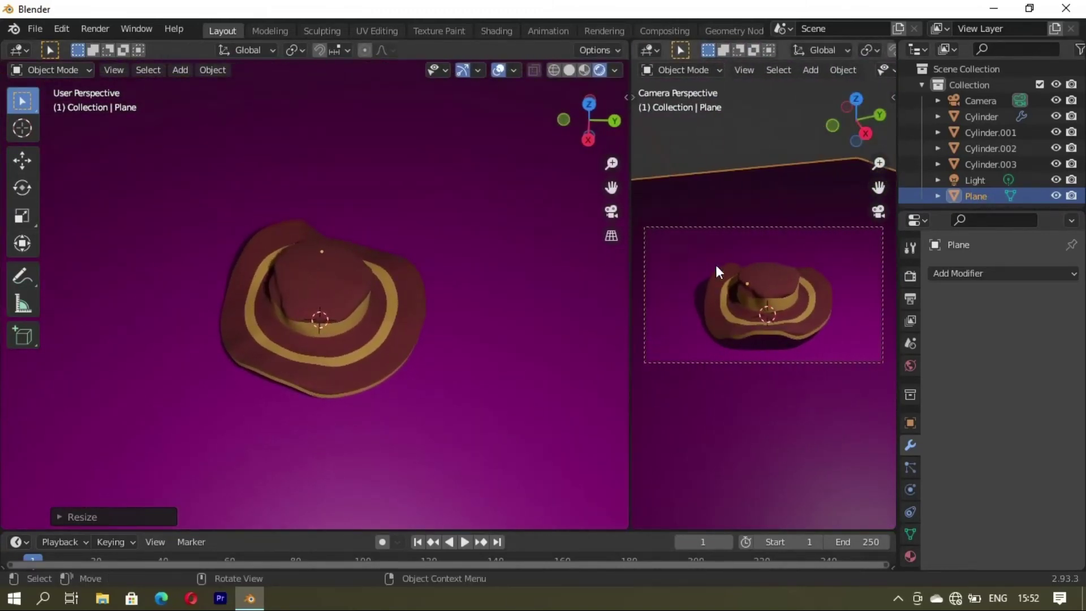
scroll(262, 342, "down", 4)
mouse_move(262, 342)
middle_mouse_down()
mouse_move(534, 250)
mouse_move(521, 242)
middle_mouse_up()
Duplicate the point light three times, moving the copies along X and Y around the hat
left_click(519, 224)
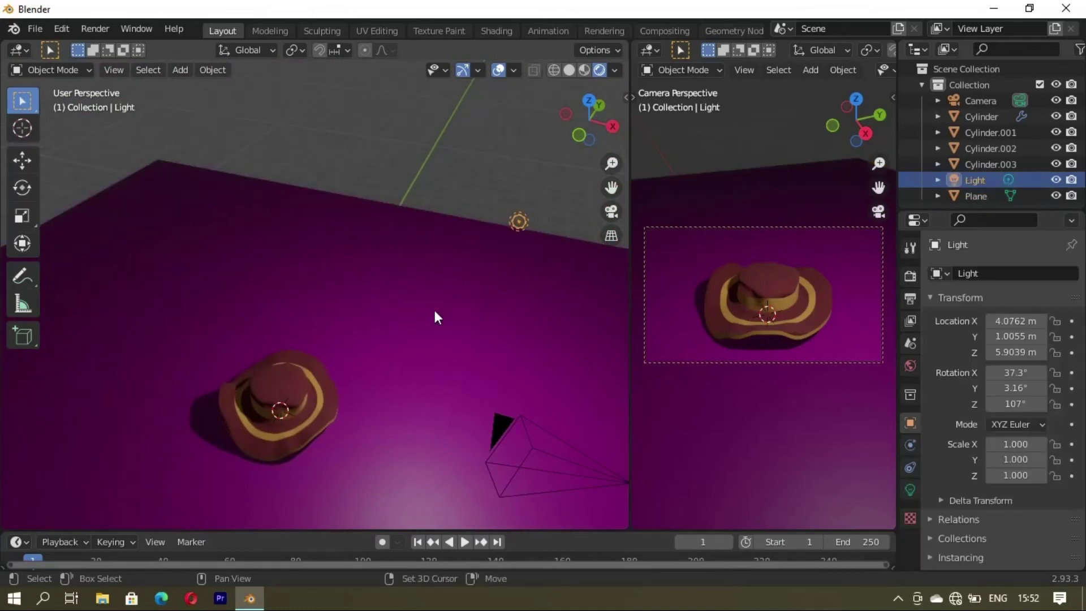
key("shift+d")
key("x")
key("shift+d")
key("x")
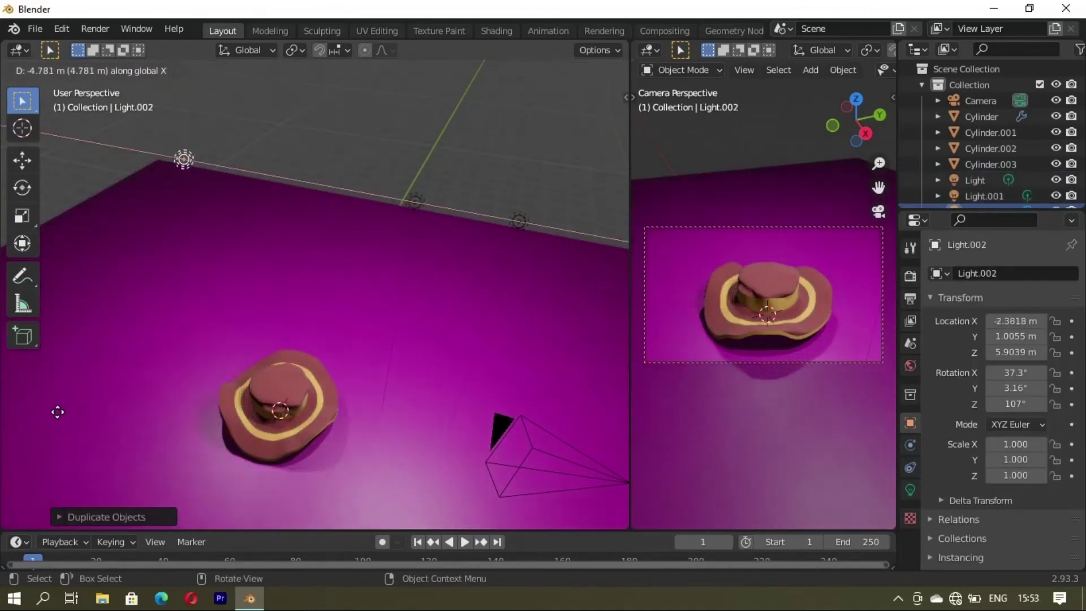
left_click(313, 434)
middle_click_drag(314, 434, 307, 439)
key("shift+d")
key("x")
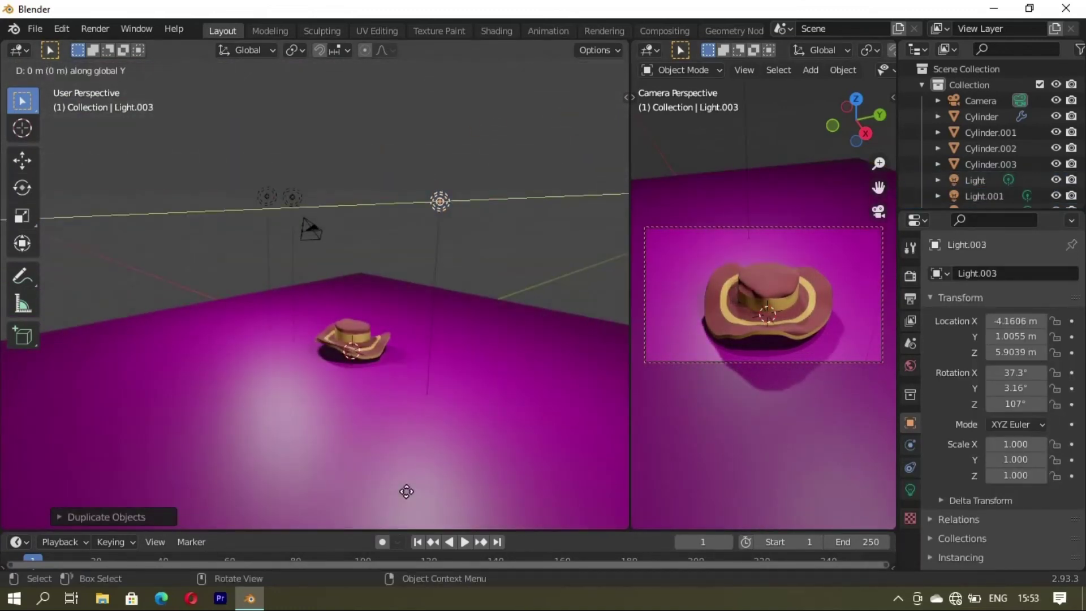
left_click(461, 508)
mouse_move(460, 508)
middle_mouse_down()
mouse_move(245, 392)
mouse_move(339, 389)
middle_mouse_up()
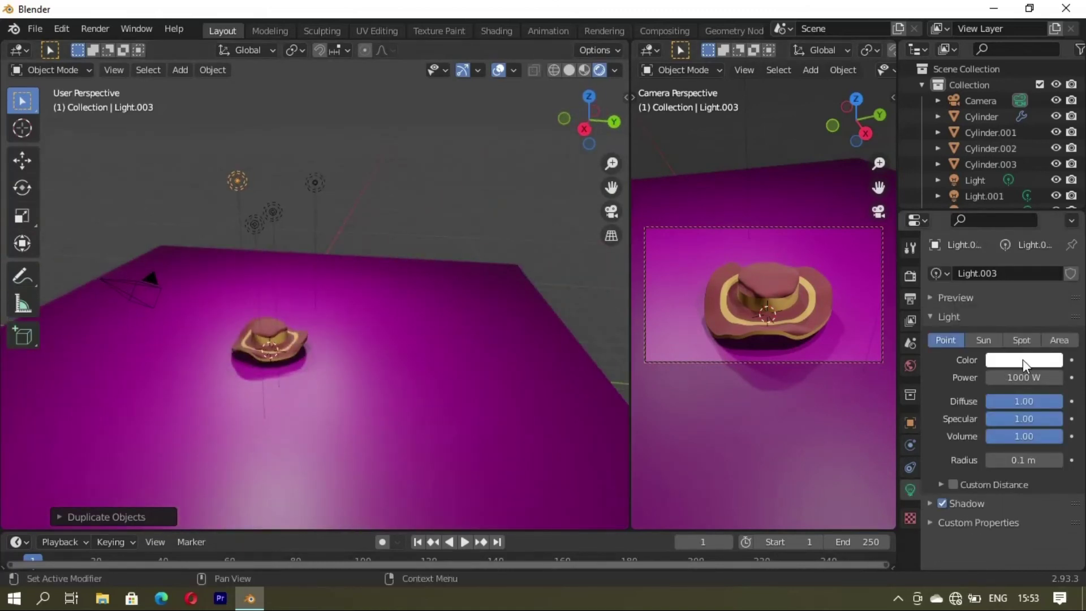
Tint the light red, then duplicate it along X and set the copy red too
left_click(1023, 359)
left_click_drag(970, 236, 978, 260)
middle_click_drag(509, 317, 354, 338)
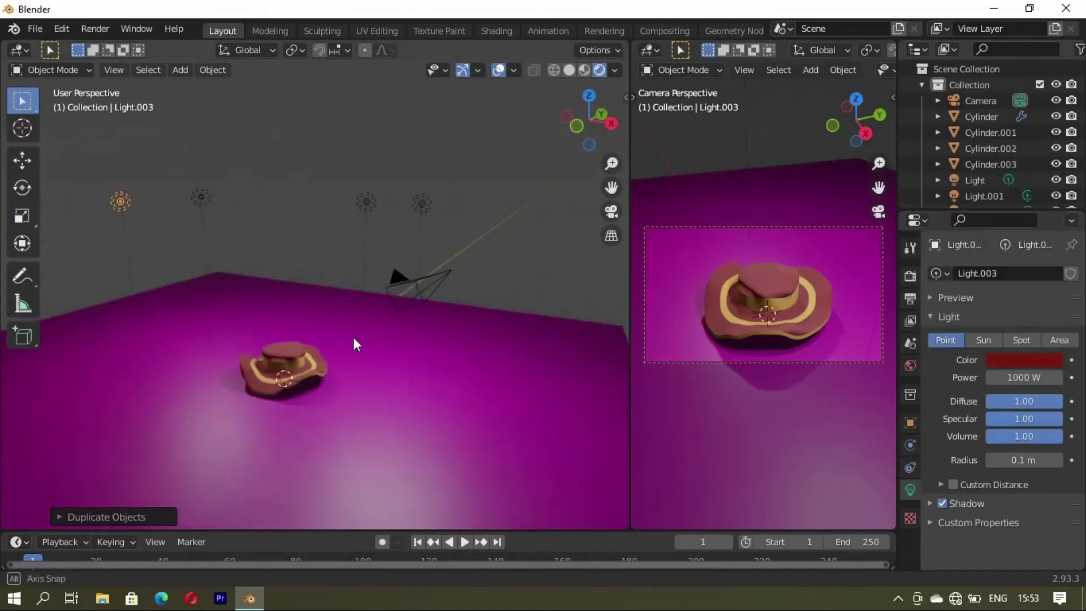
key("shift+d")
key("x")
left_click(1023, 360)
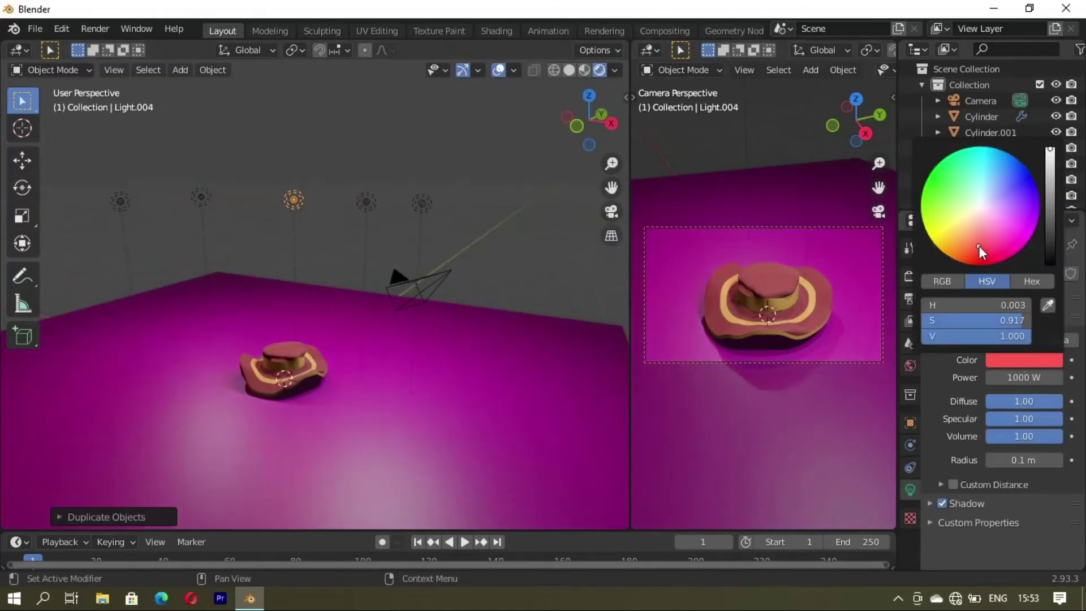
scroll(267, 369, "up", 3)
mouse_move(366, 405)
middle_mouse_down()
mouse_move(391, 369)
mouse_move(463, 353)
mouse_move(340, 402)
mouse_move(372, 391)
mouse_move(414, 428)
mouse_move(440, 417)
mouse_move(291, 356)
mouse_move(316, 338)
mouse_move(440, 417)
middle_mouse_up()
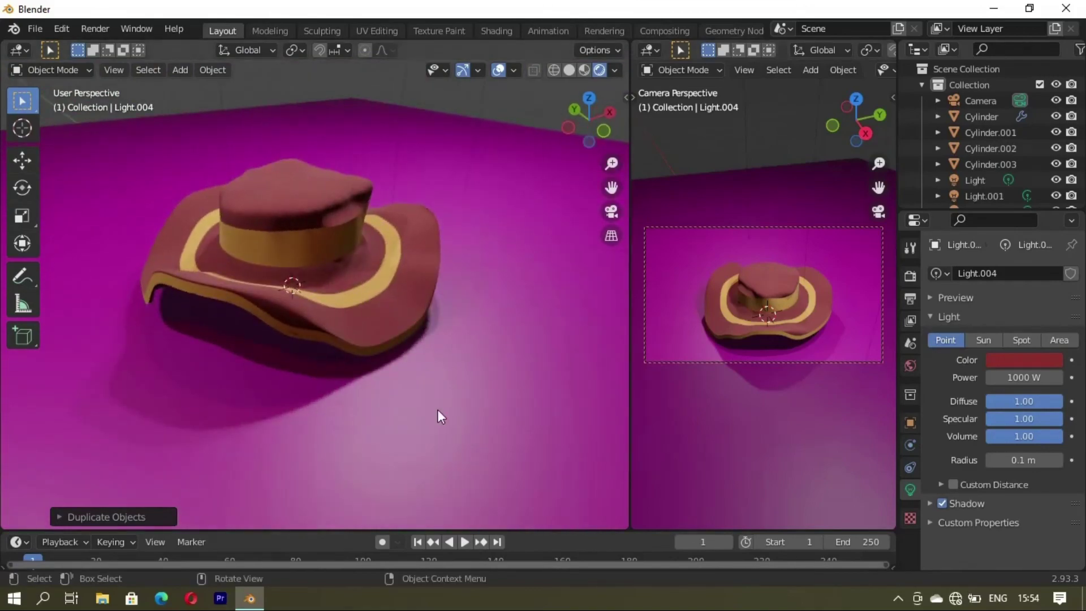